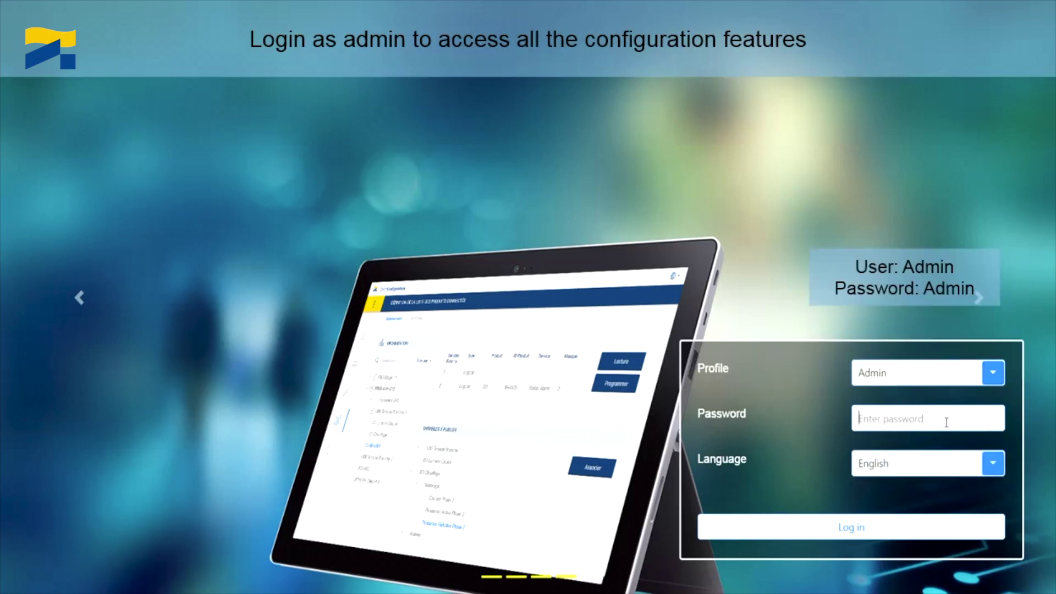
{"action": "type", "text": "A"}
- Log in as admin and create a new configuration named ATyS C66 with the factory icon
{"action": "left_click", "coordinate": [923, 527]}
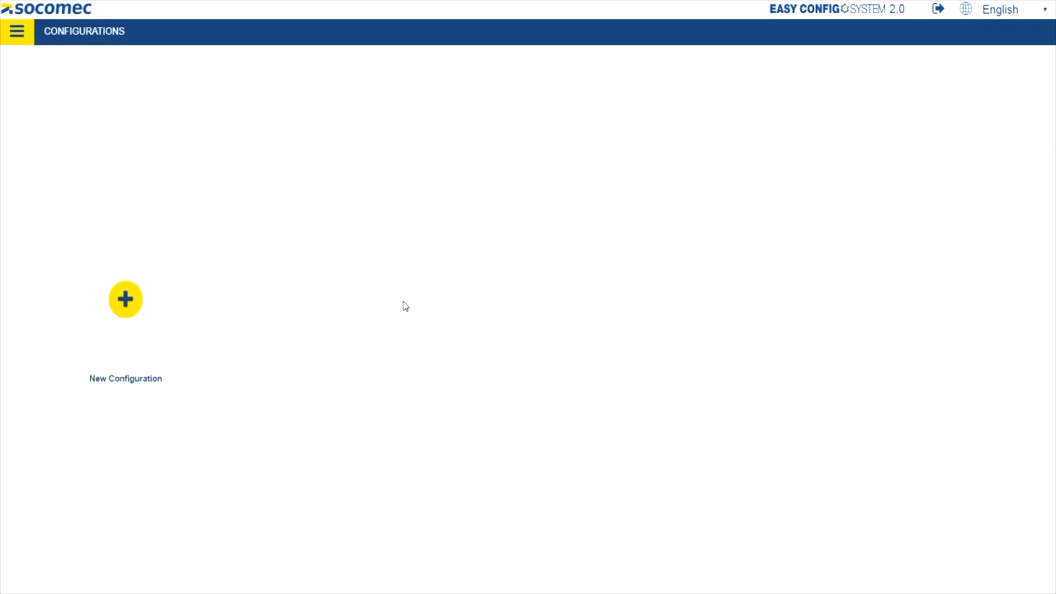
{"action": "left_click", "coordinate": [126, 299]}
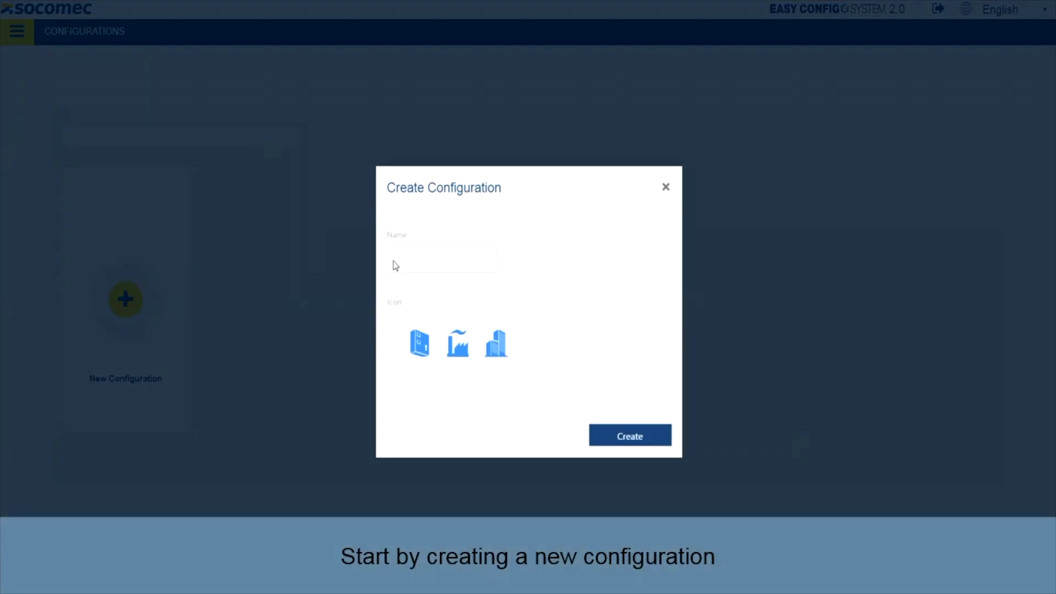
{"action": "left_click", "coordinate": [403, 260]}
{"action": "type", "text": "ATyS C66"}
{"action": "left_click", "coordinate": [457, 344]}
{"action": "left_click", "coordinate": [628, 437]}
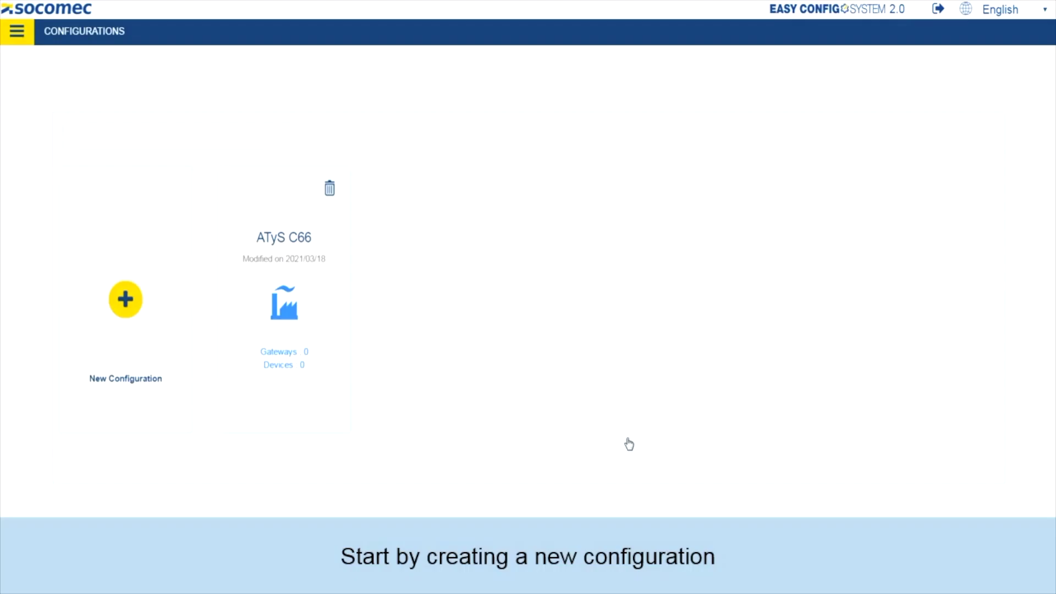
- Add an ATyS C66 device to the configuration, named ATyS C66 and located in Watertown
{"action": "left_click", "coordinate": [303, 338]}
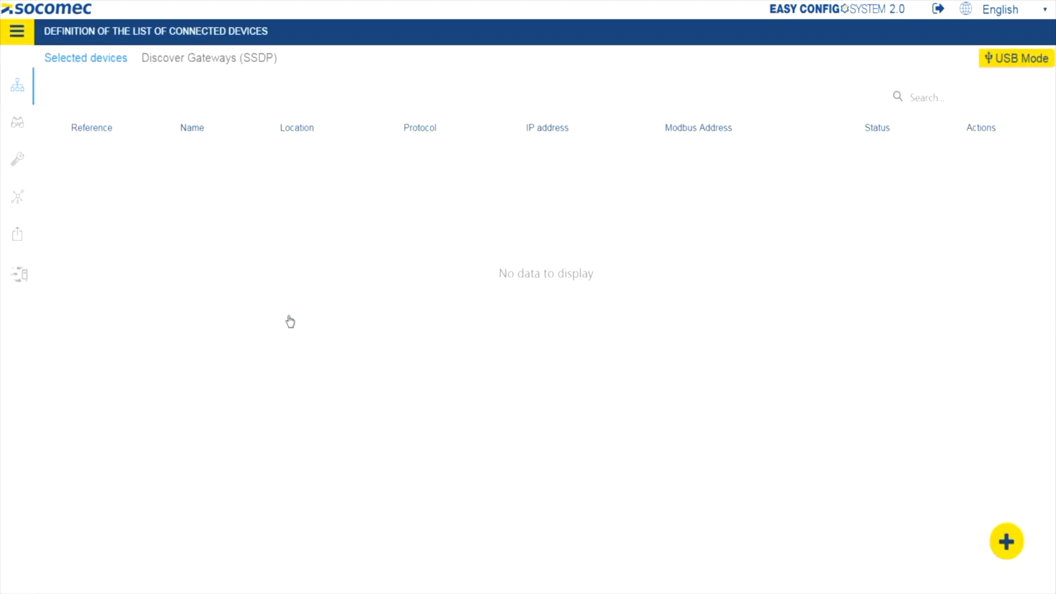
{"action": "left_click", "coordinate": [1006, 541]}
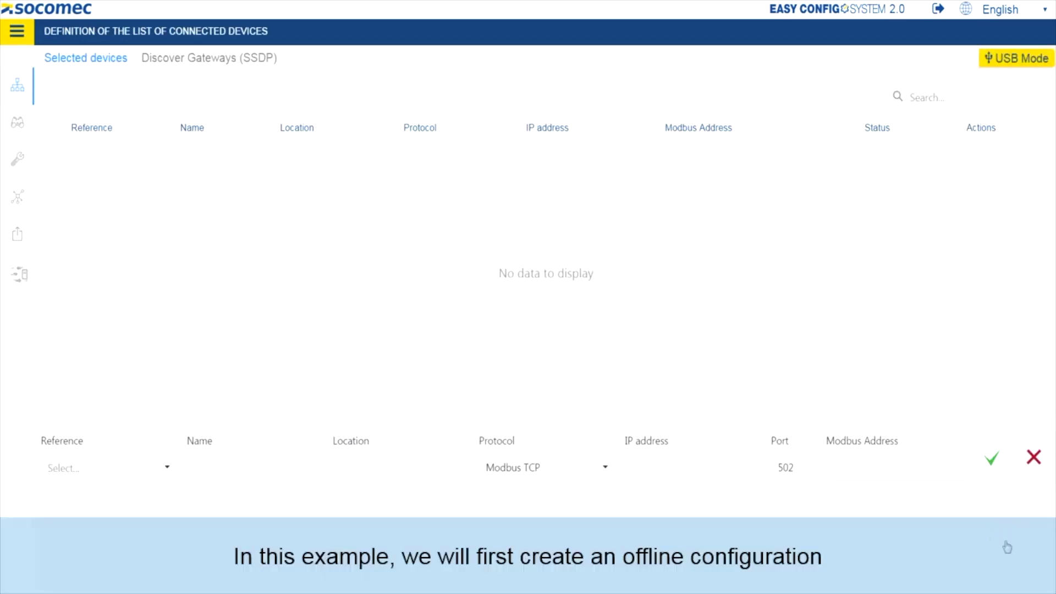
{"action": "left_click", "coordinate": [165, 467]}
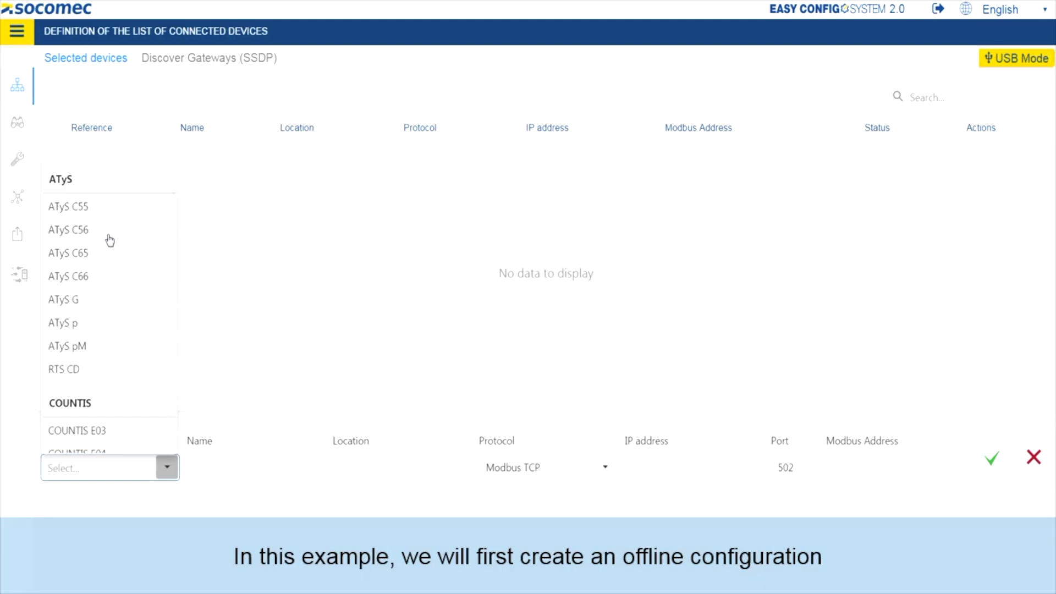
{"action": "left_click", "coordinate": [104, 281]}
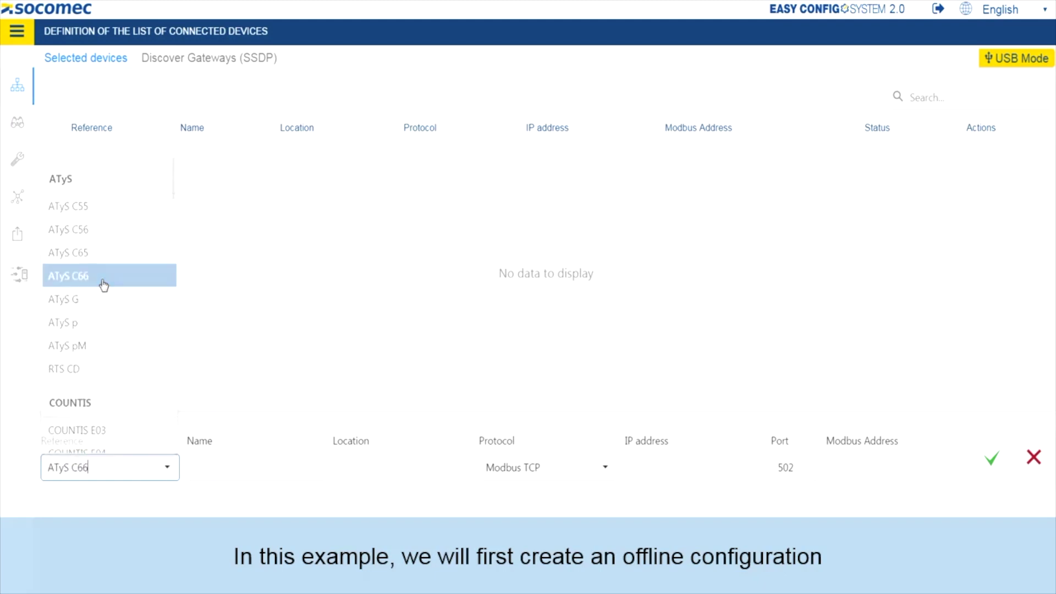
{"action": "left_click", "coordinate": [266, 477]}
{"action": "type", "text": "ATyS C66"}
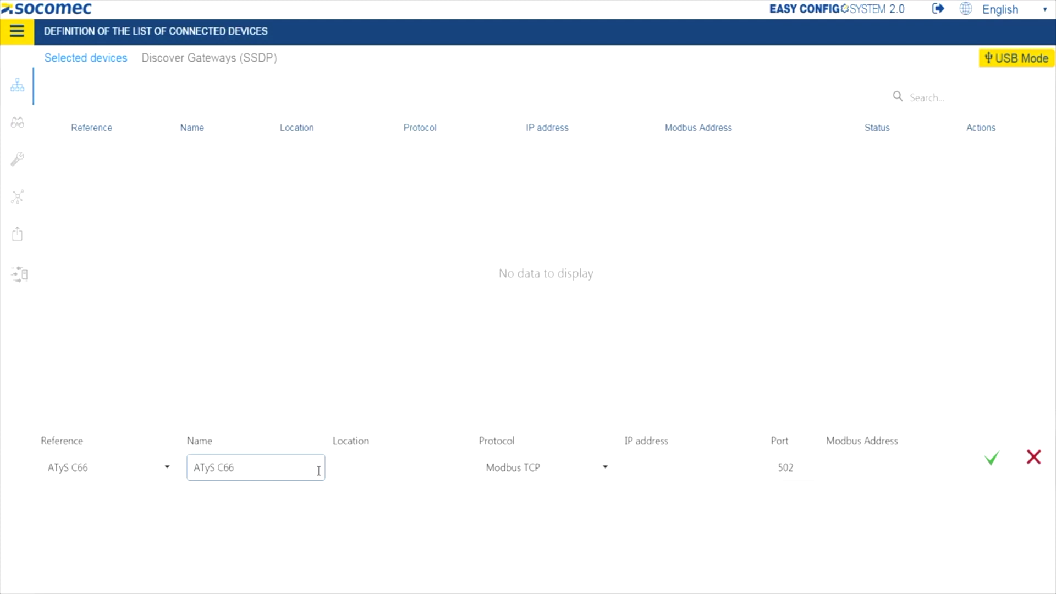
{"action": "left_click", "coordinate": [355, 468]}
{"action": "type", "text": "Watertown"}
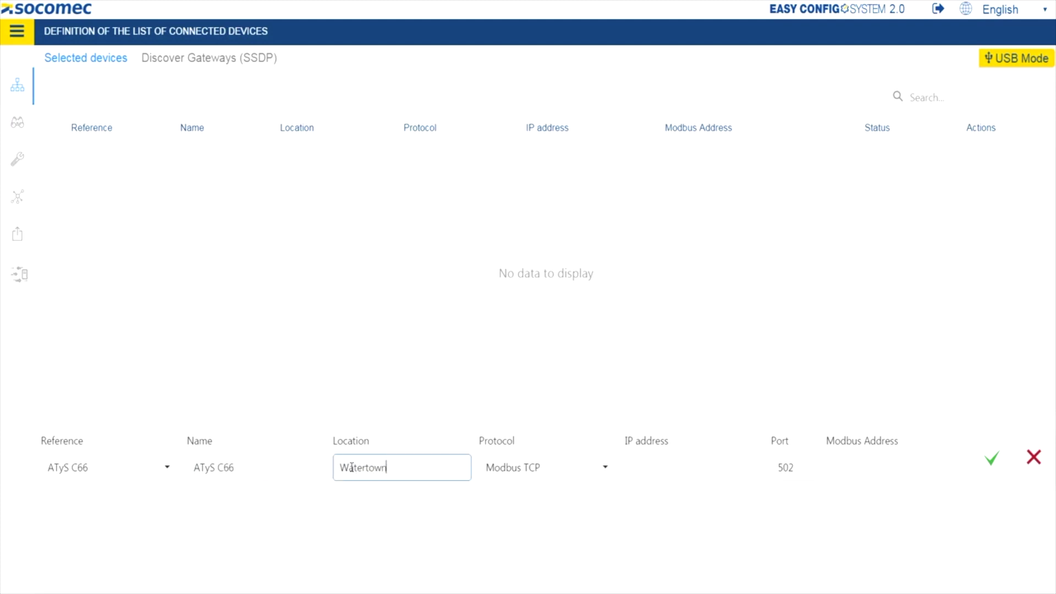
- Set the device's protocol to Modbus RTU serial at address 3 and save the entry
{"action": "left_click", "coordinate": [604, 468]}
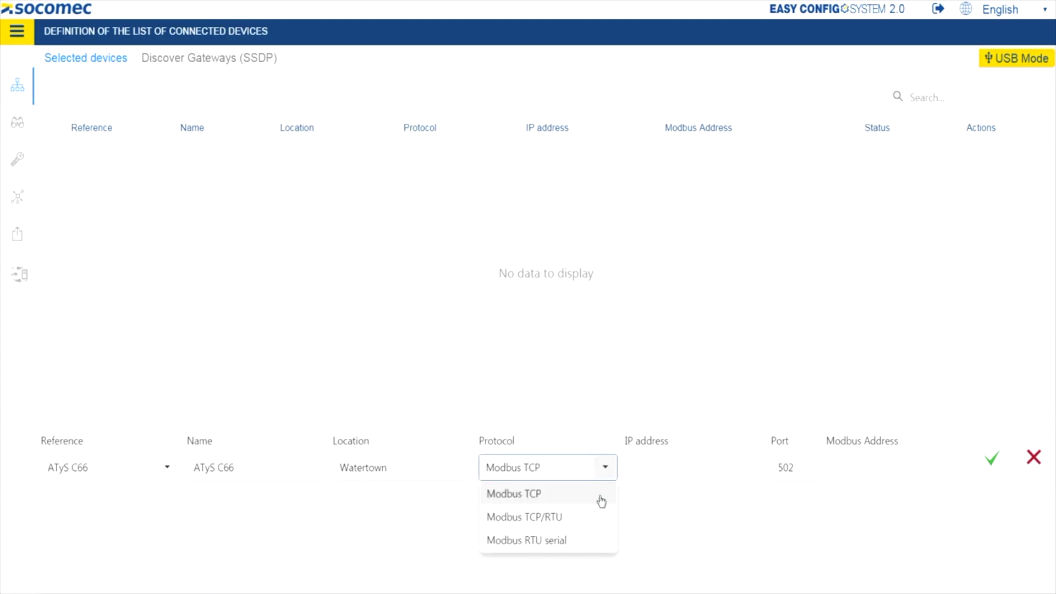
{"action": "left_click", "coordinate": [585, 542]}
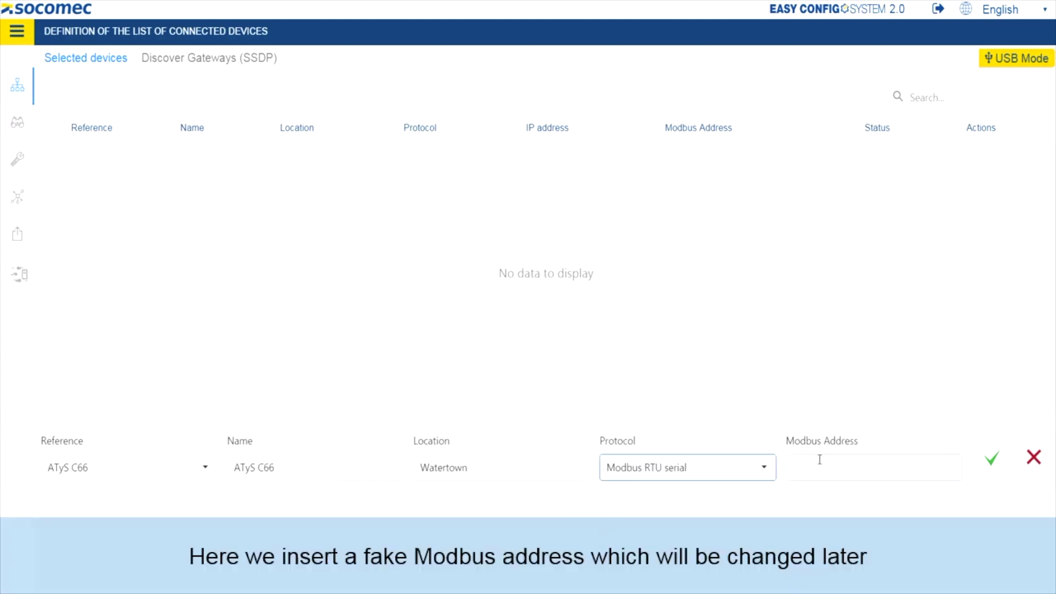
{"action": "left_click", "coordinate": [819, 460]}
{"action": "type", "text": "3"}
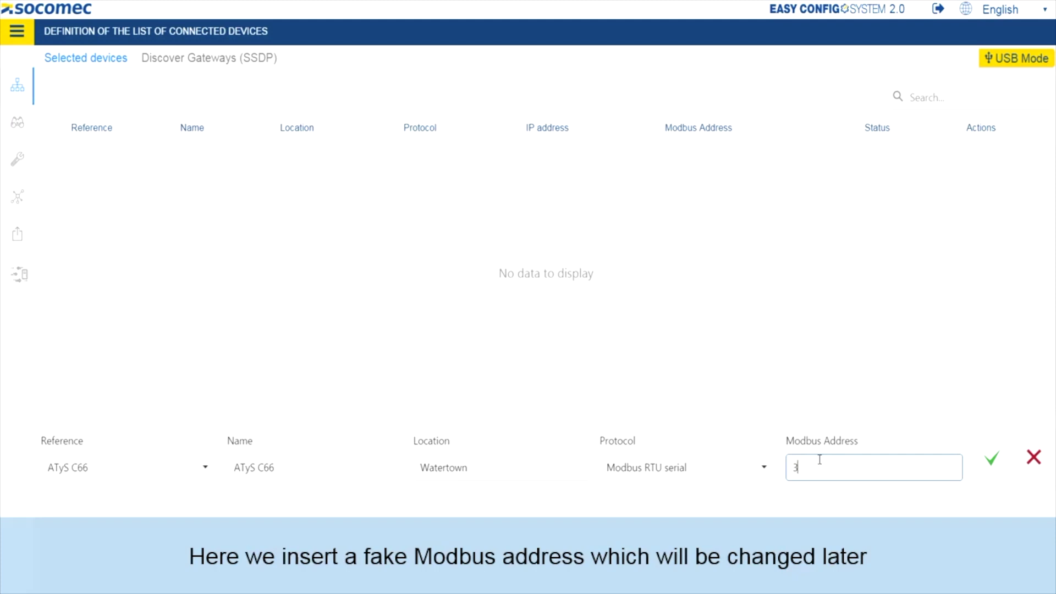
{"action": "left_click", "coordinate": [990, 459]}
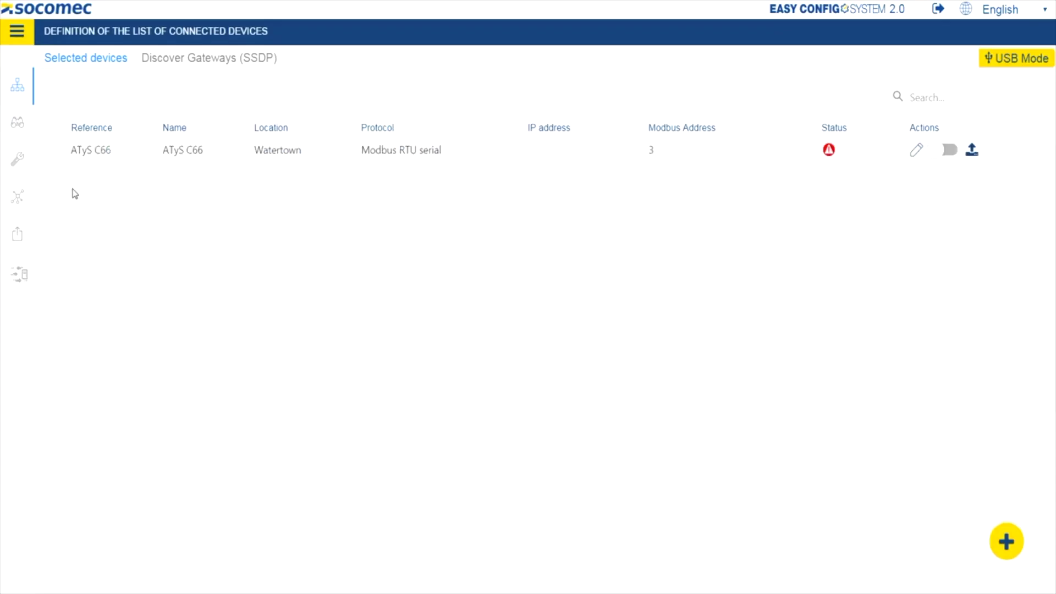
- Open the ATyS C66 device's parameter settings at the network setup page
{"action": "left_click", "coordinate": [61, 150]}
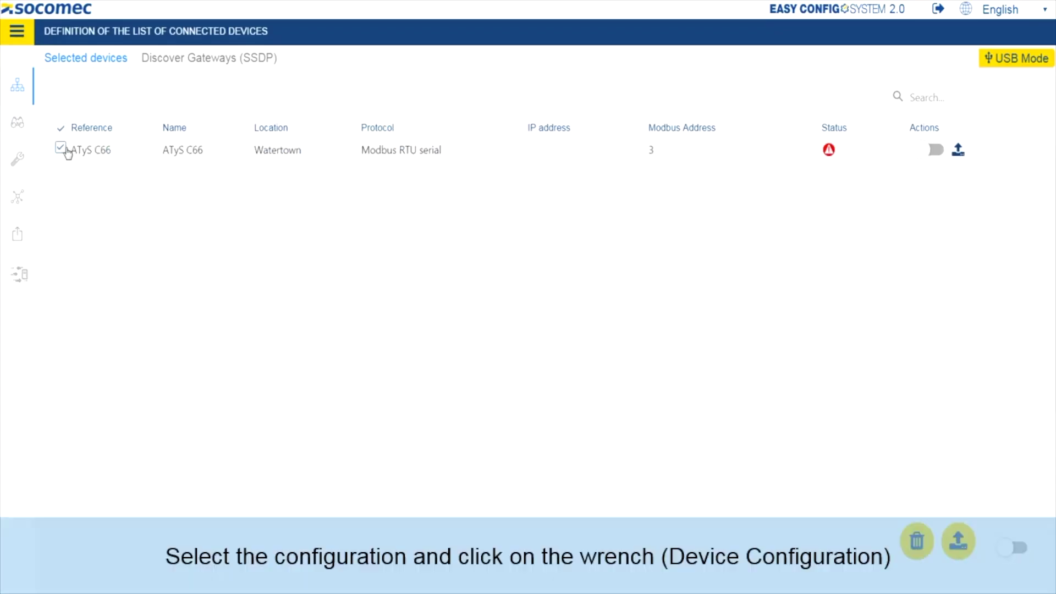
{"action": "left_click", "coordinate": [19, 158]}
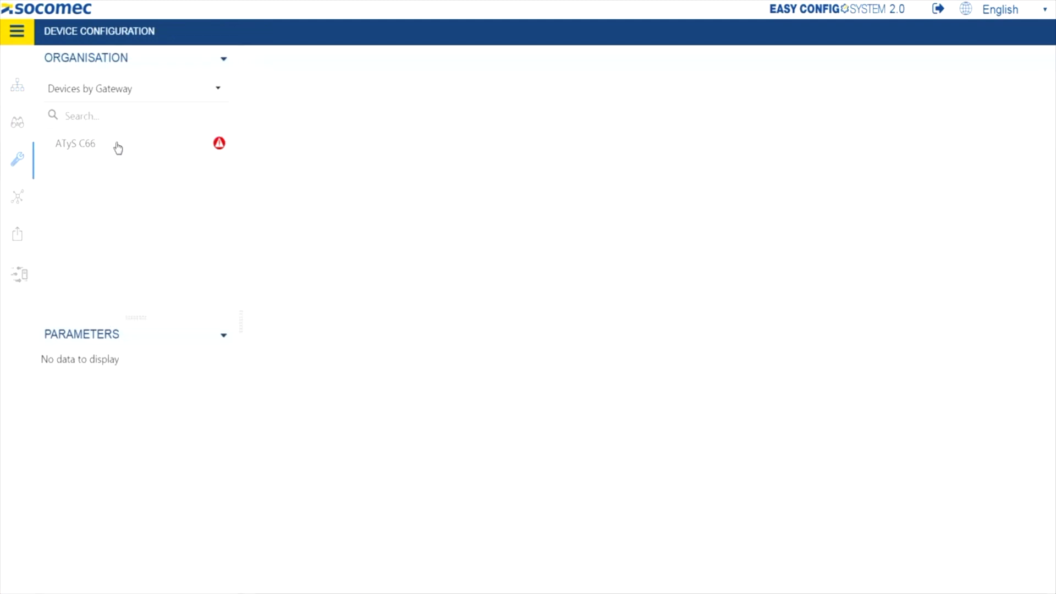
{"action": "left_click", "coordinate": [123, 147]}
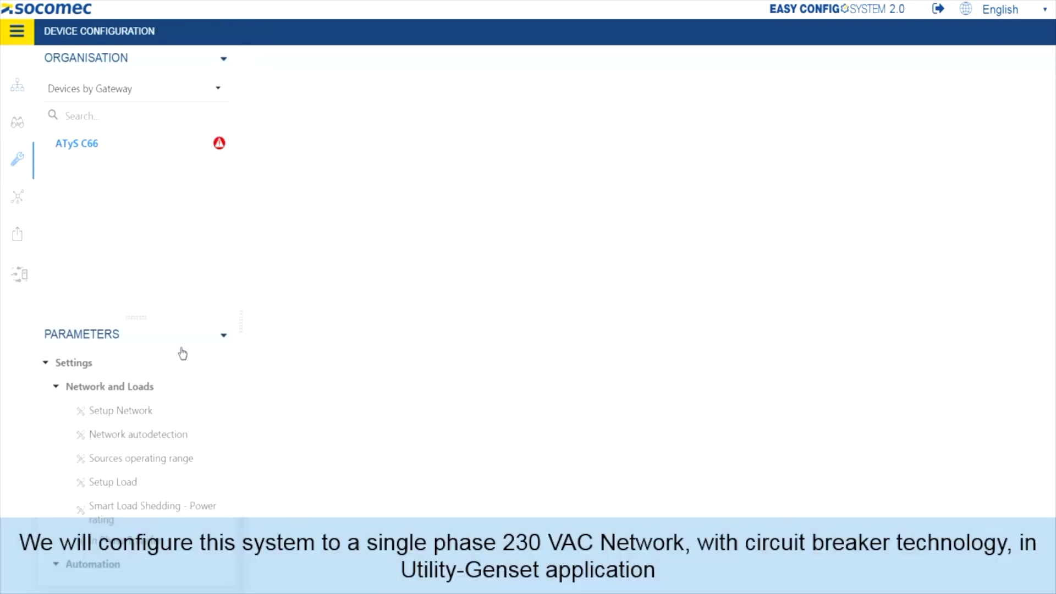
{"action": "left_click", "coordinate": [169, 412]}
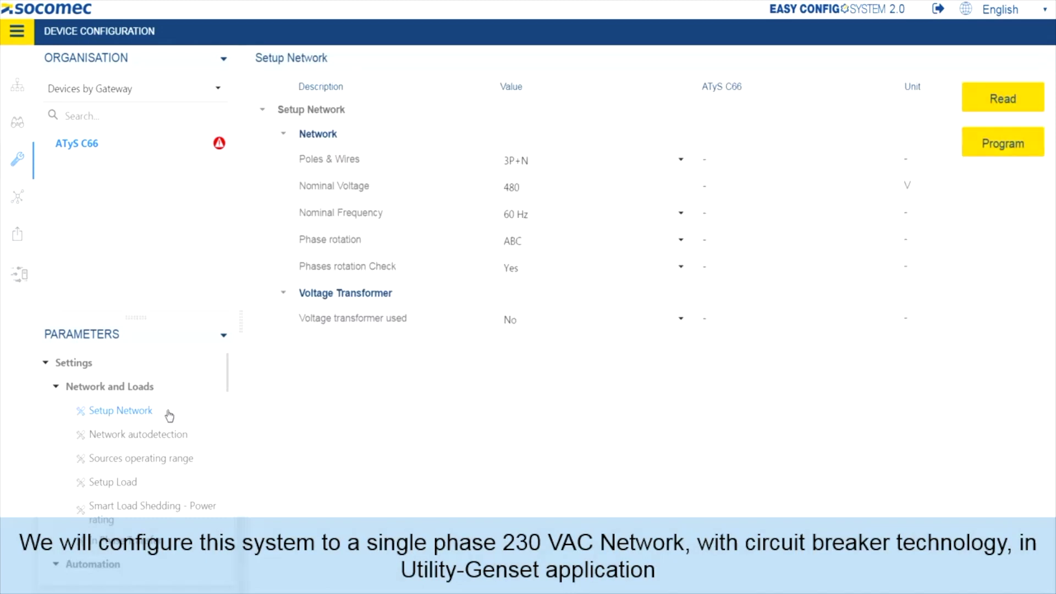
- Set Poles & Wires to 1P+N and the nominal voltage to 230 V instead of 480
{"action": "left_click", "coordinate": [681, 160]}
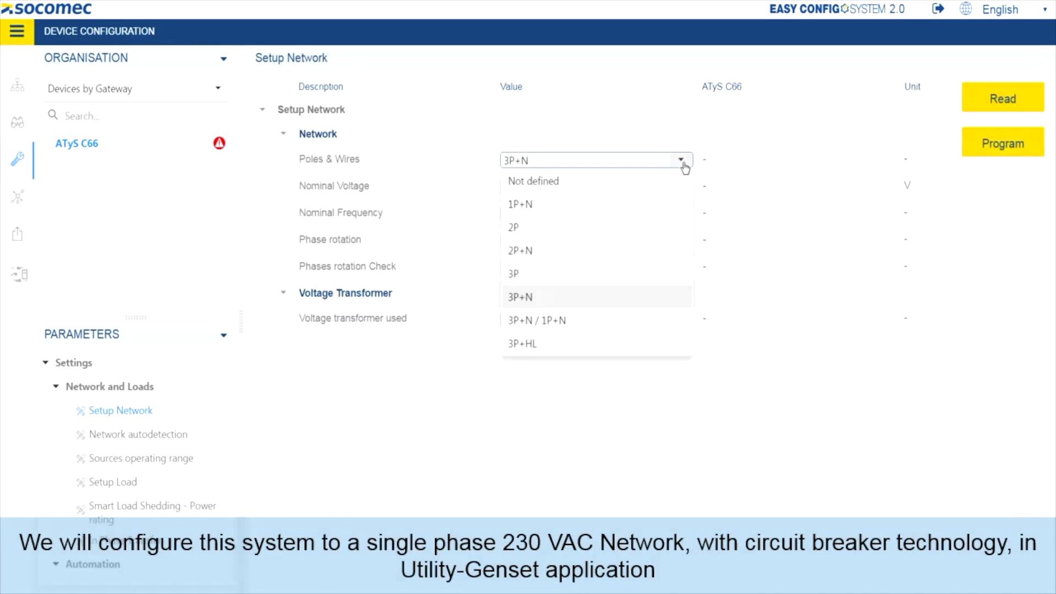
{"action": "left_click", "coordinate": [651, 204]}
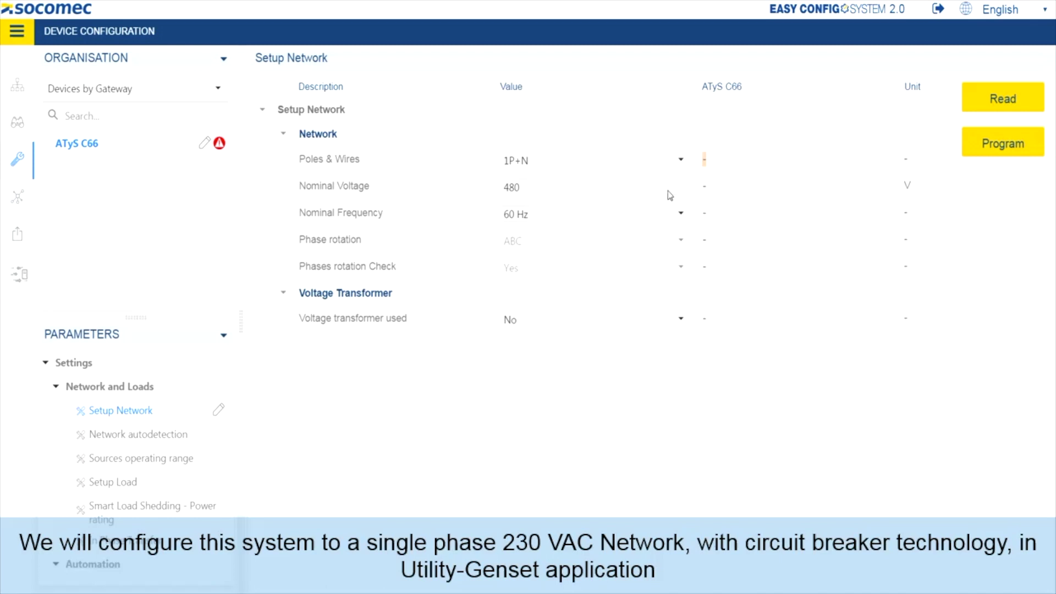
{"action": "left_click_drag", "start_coordinate": [654, 187], "coordinate": [500, 188]}
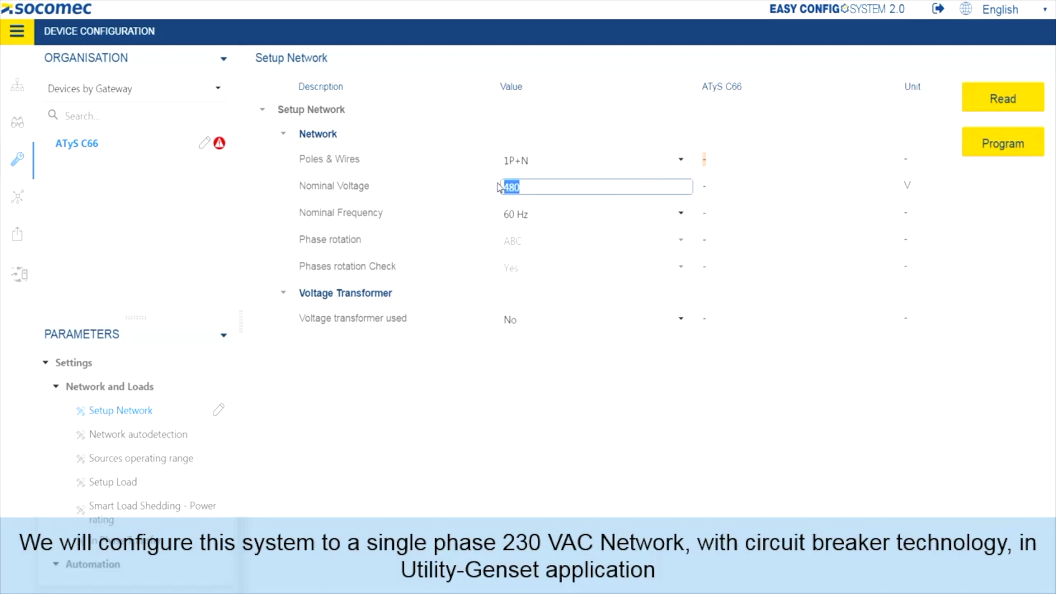
{"action": "type", "text": "230"}
{"action": "left_click", "coordinate": [474, 427]}
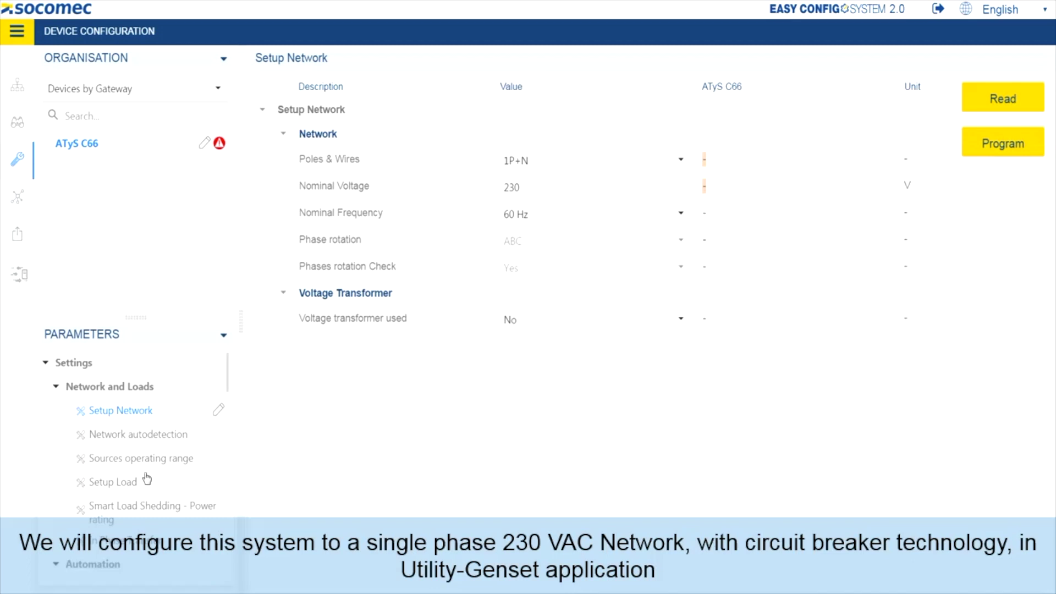
{"action": "scroll", "coordinate": [146, 477], "scroll_direction": "down", "scroll_amount": 3}
{"action": "scroll", "coordinate": [145, 476], "scroll_direction": "down", "scroll_amount": 2}
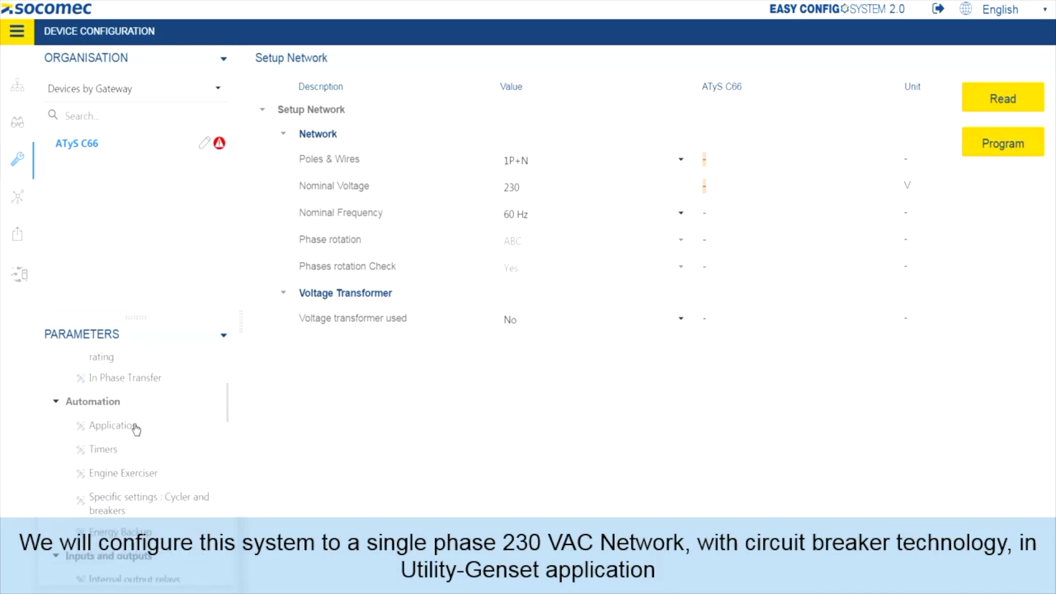
- Set Type of Application to Utility - Gen and Switch Technology to Circuit Breaker
{"action": "left_click", "coordinate": [113, 425]}
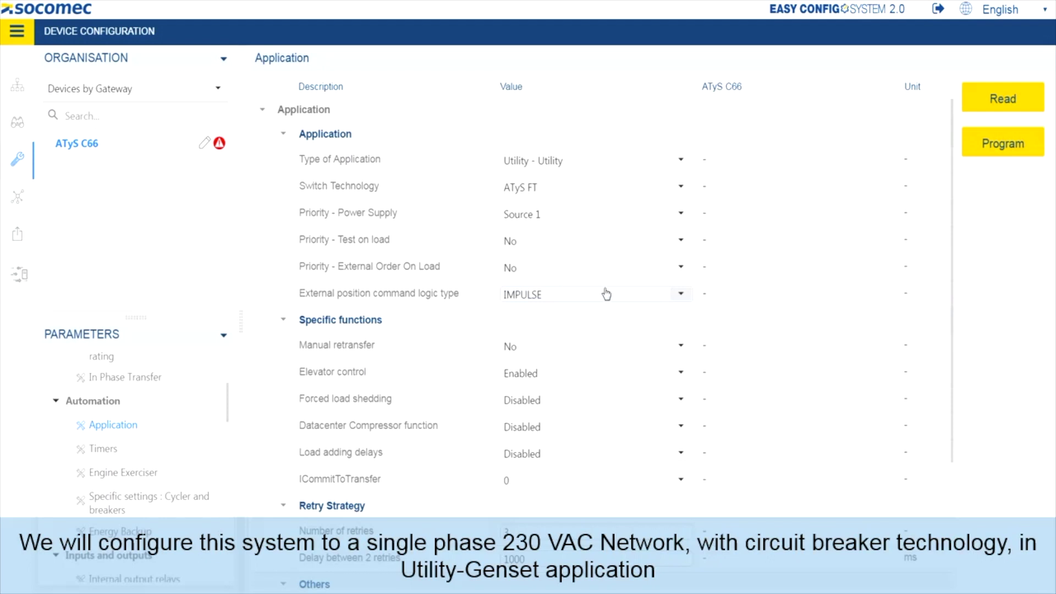
{"action": "left_click", "coordinate": [680, 160]}
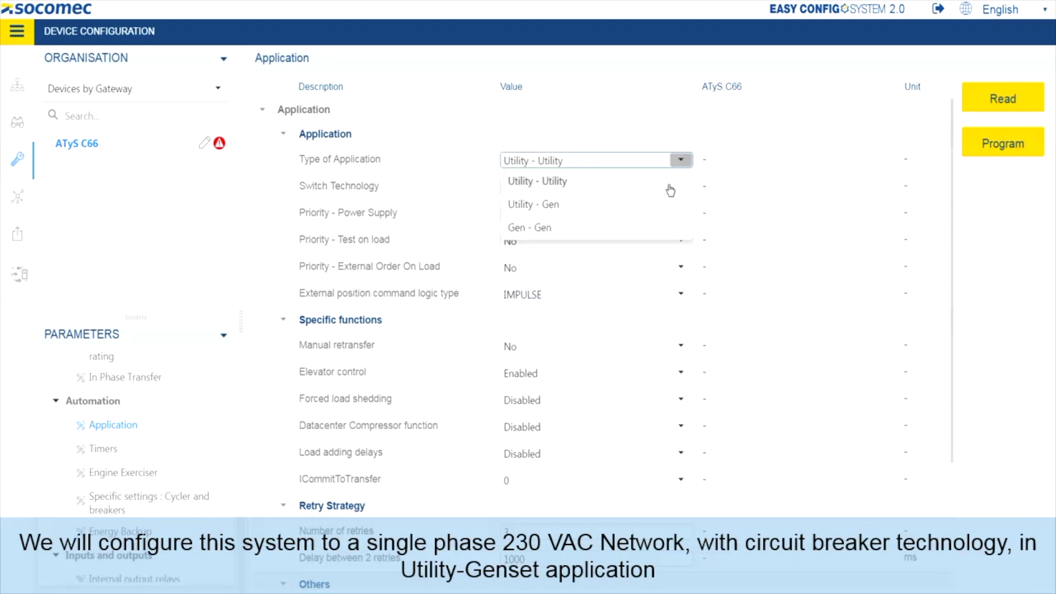
{"action": "left_click", "coordinate": [663, 206]}
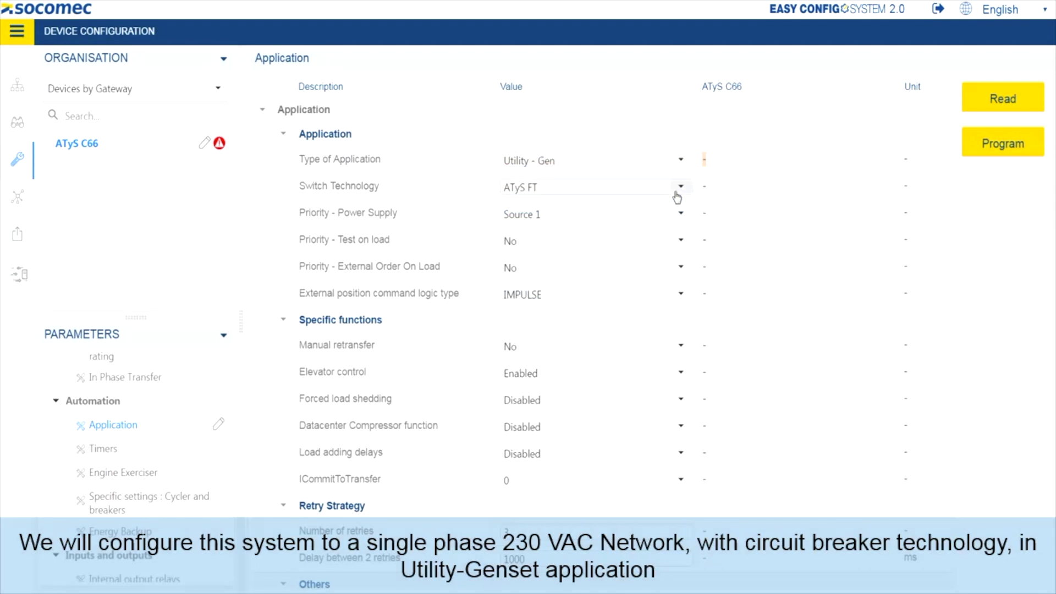
{"action": "left_click", "coordinate": [683, 189]}
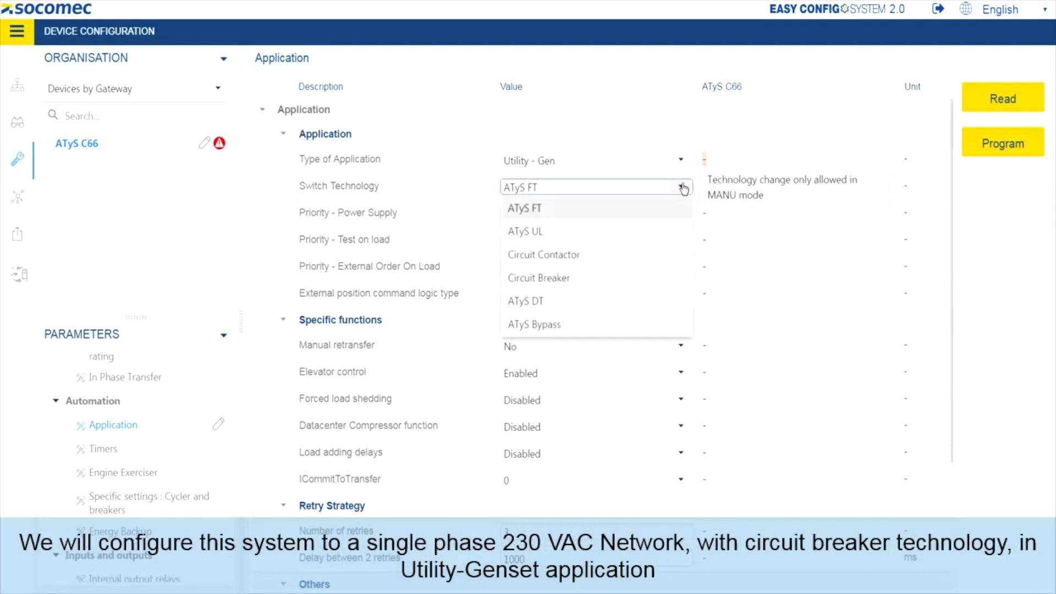
{"action": "left_click", "coordinate": [649, 283]}
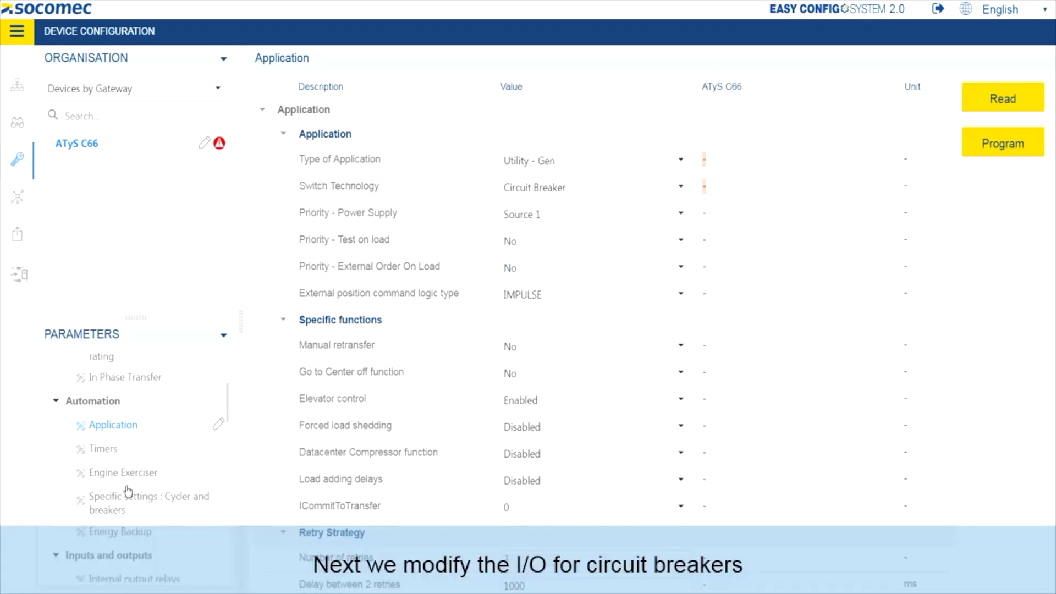
{"action": "scroll", "coordinate": [129, 490], "scroll_direction": "down", "scroll_amount": 3}
{"action": "scroll", "coordinate": [127, 491], "scroll_direction": "down", "scroll_amount": 3}
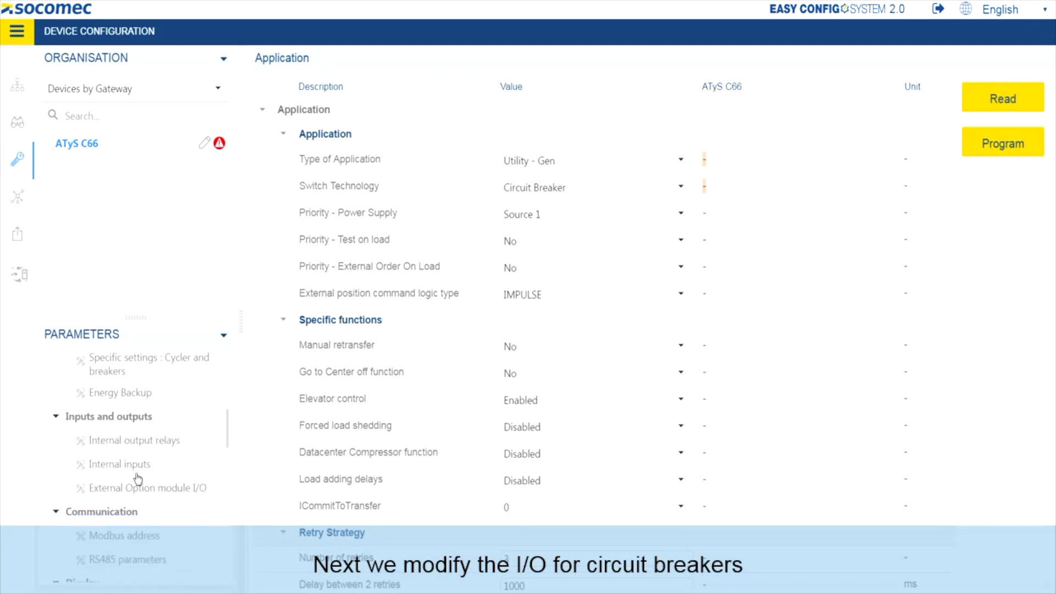
- Assign internal inputs In3 to AC0A, In4 to AC0B and In5 to IEE inhibit engine exerciser
{"action": "left_click", "coordinate": [119, 464]}
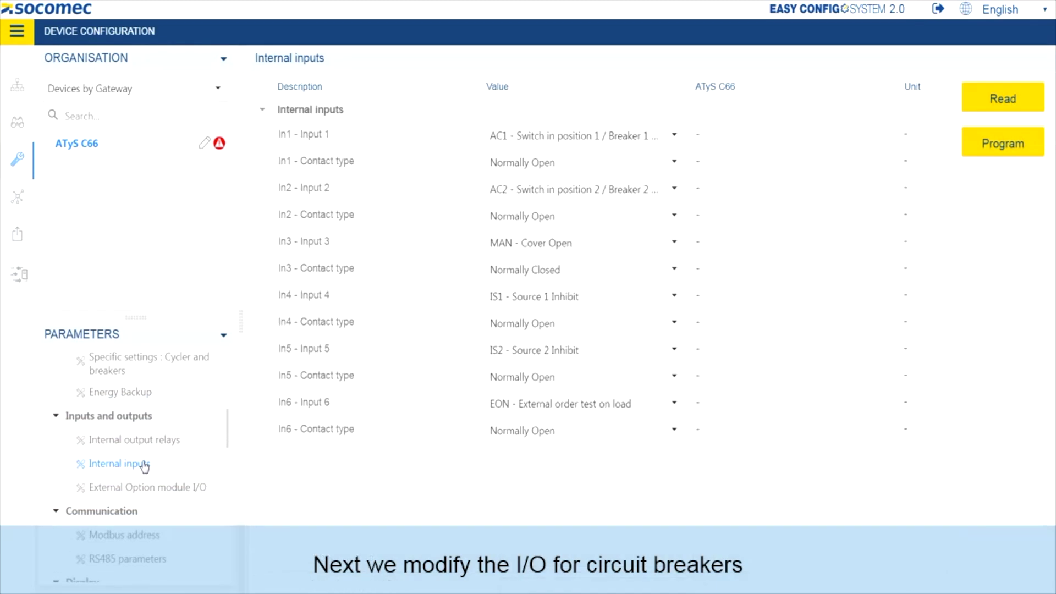
{"action": "left_click", "coordinate": [674, 243]}
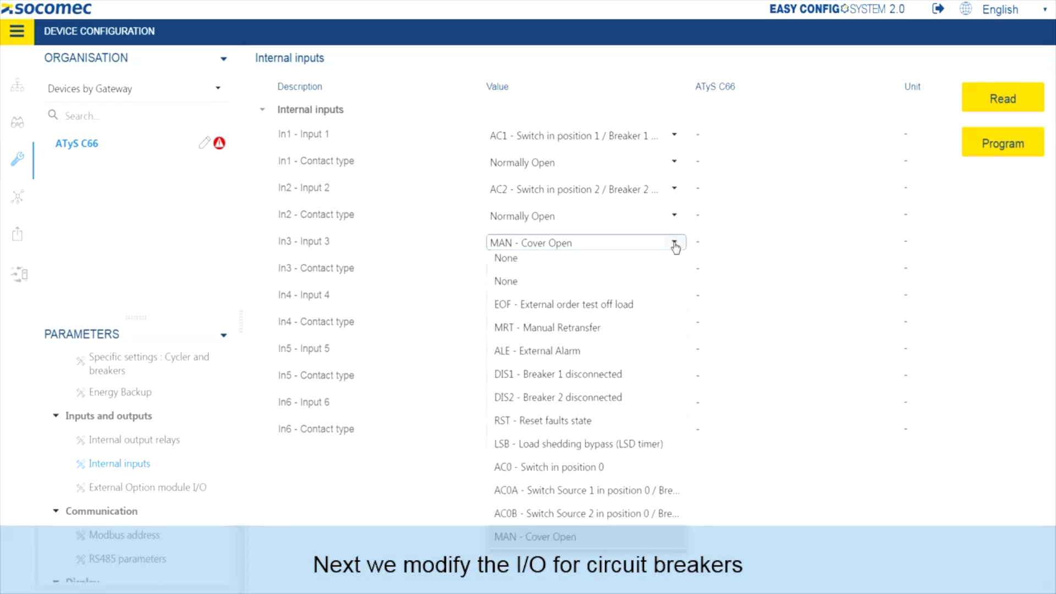
{"action": "left_click", "coordinate": [615, 490]}
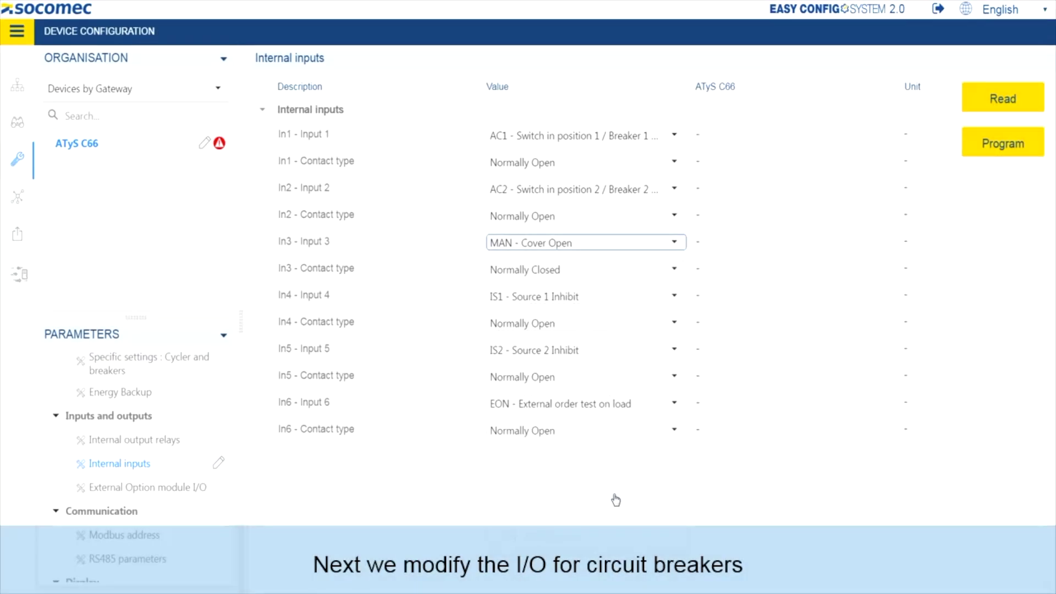
{"action": "left_click", "coordinate": [674, 298]}
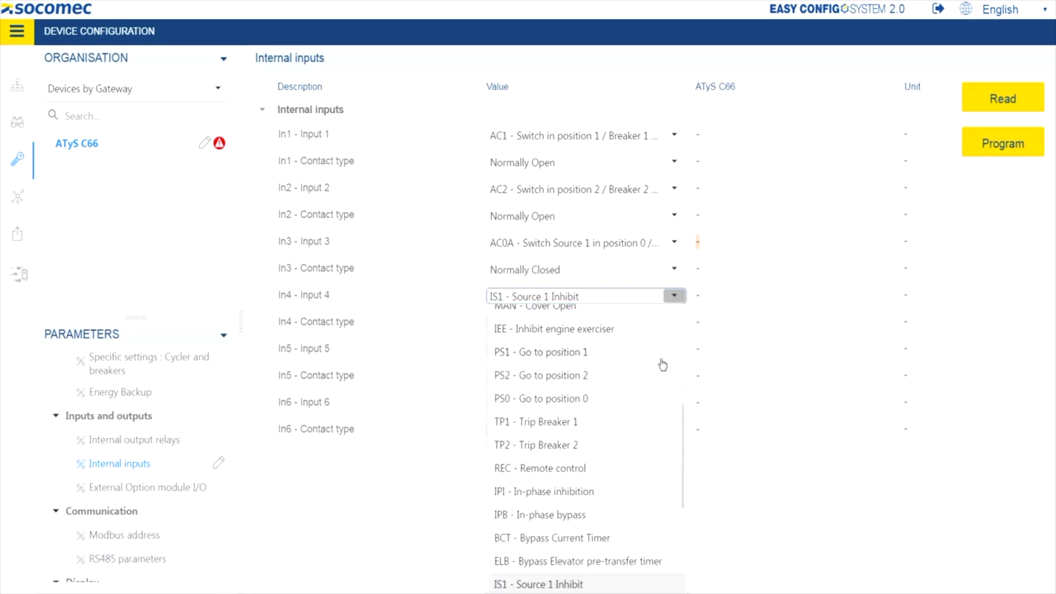
{"action": "scroll", "coordinate": [663, 364], "scroll_direction": "up", "scroll_amount": 5}
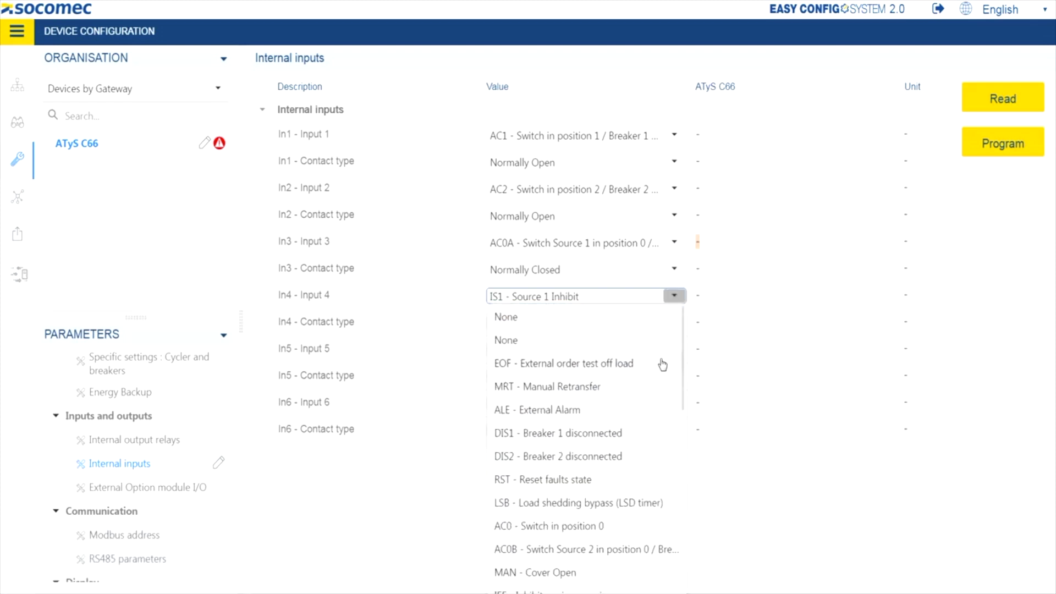
{"action": "left_click", "coordinate": [627, 549]}
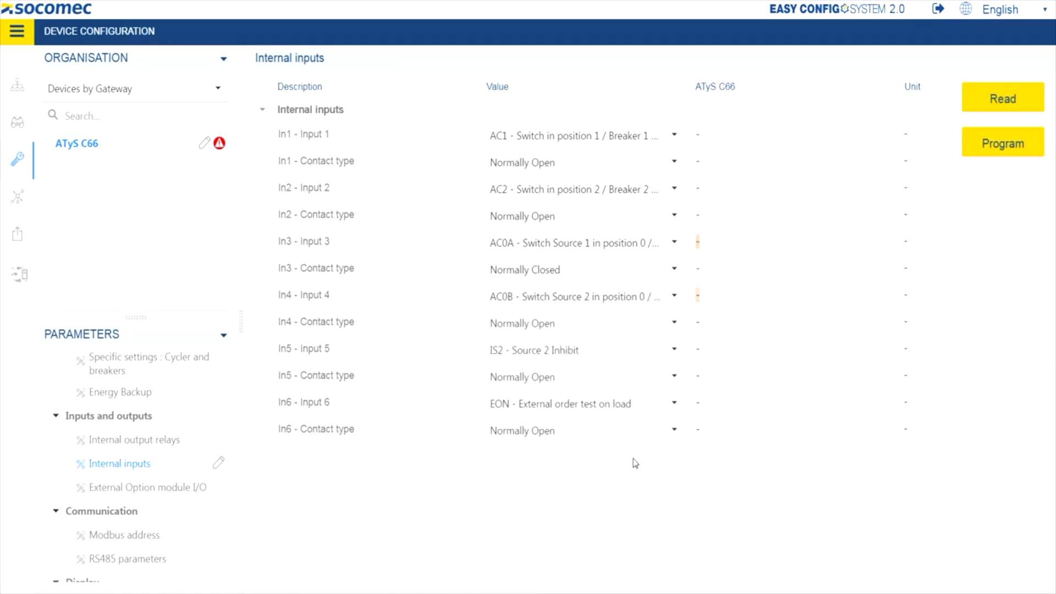
{"action": "left_click", "coordinate": [674, 350]}
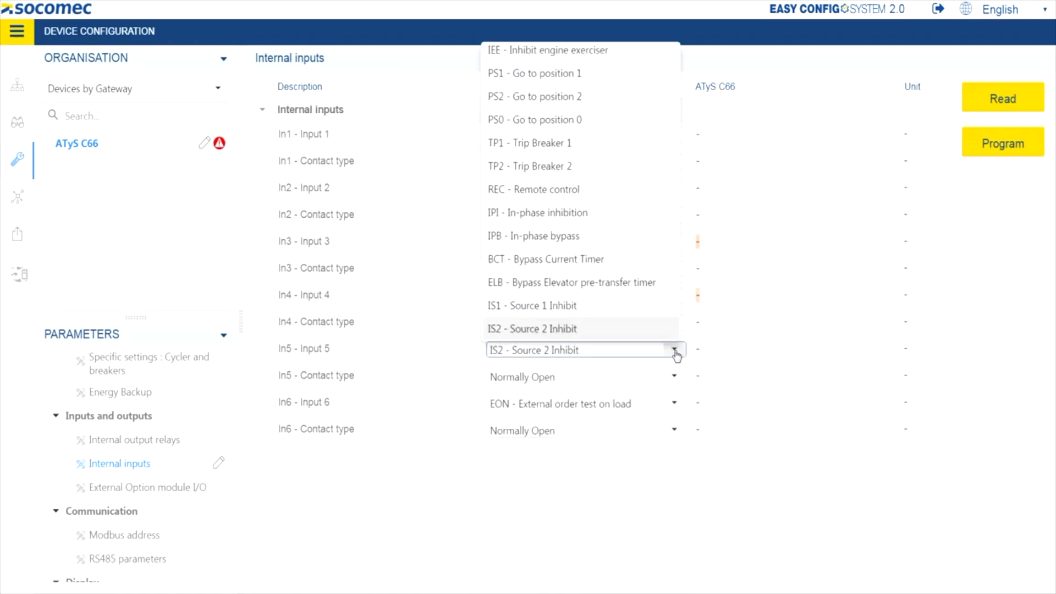
{"action": "left_click", "coordinate": [592, 51]}
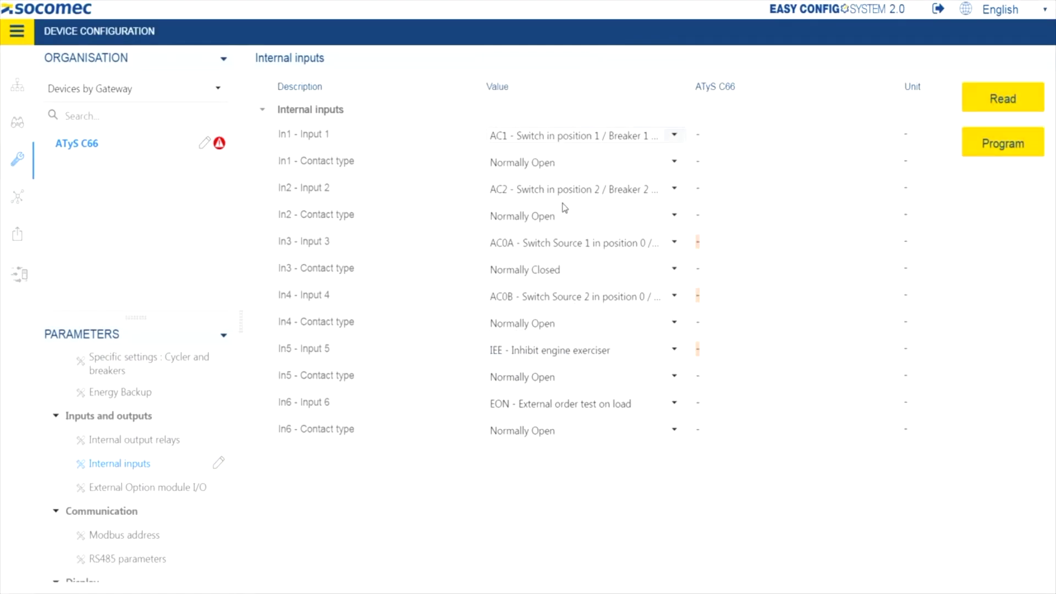
- Assign output relays Out3 to PA0, Out4 to PB0 and Out5 to LSC forced load shedding
{"action": "left_click", "coordinate": [167, 440]}
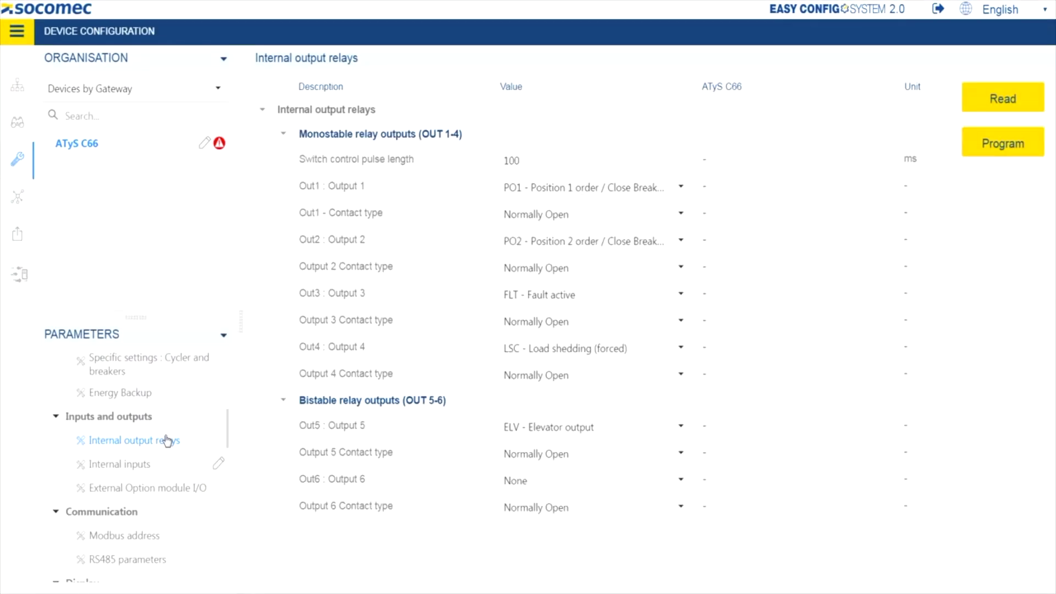
{"action": "left_click", "coordinate": [682, 296]}
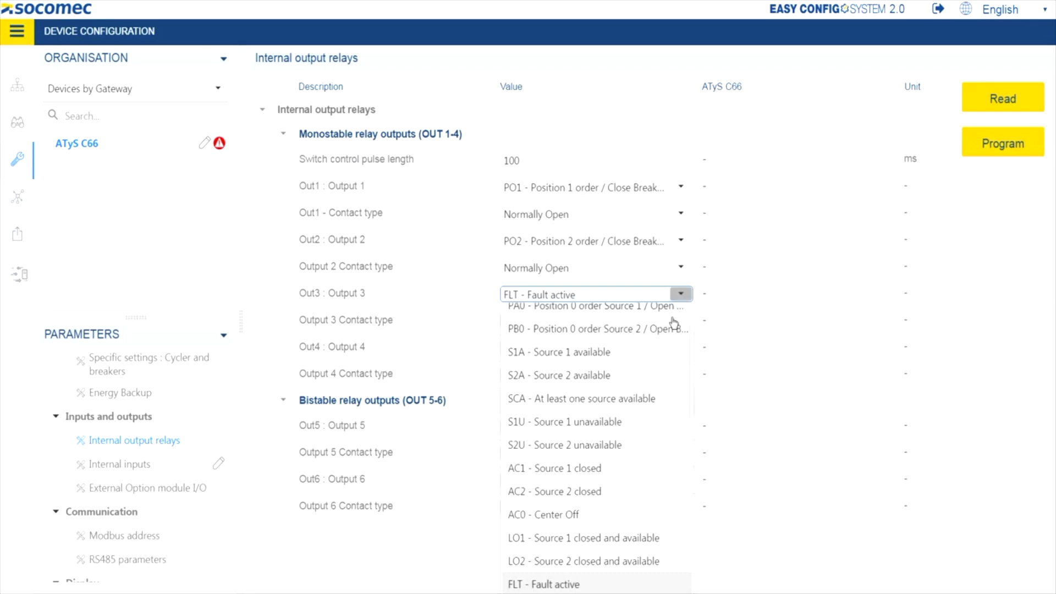
{"action": "left_click", "coordinate": [672, 307]}
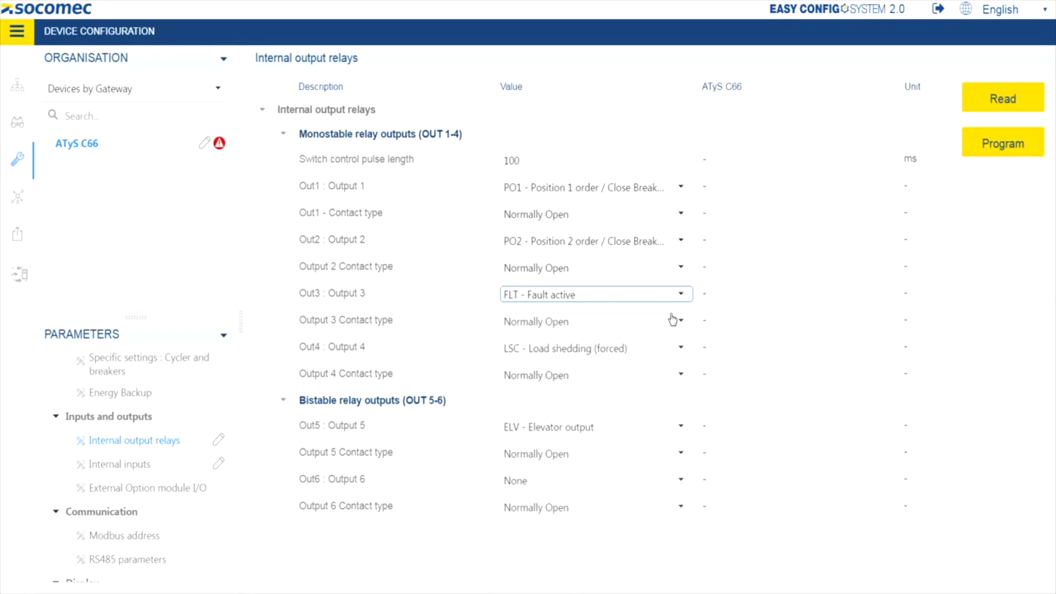
{"action": "left_click", "coordinate": [680, 348]}
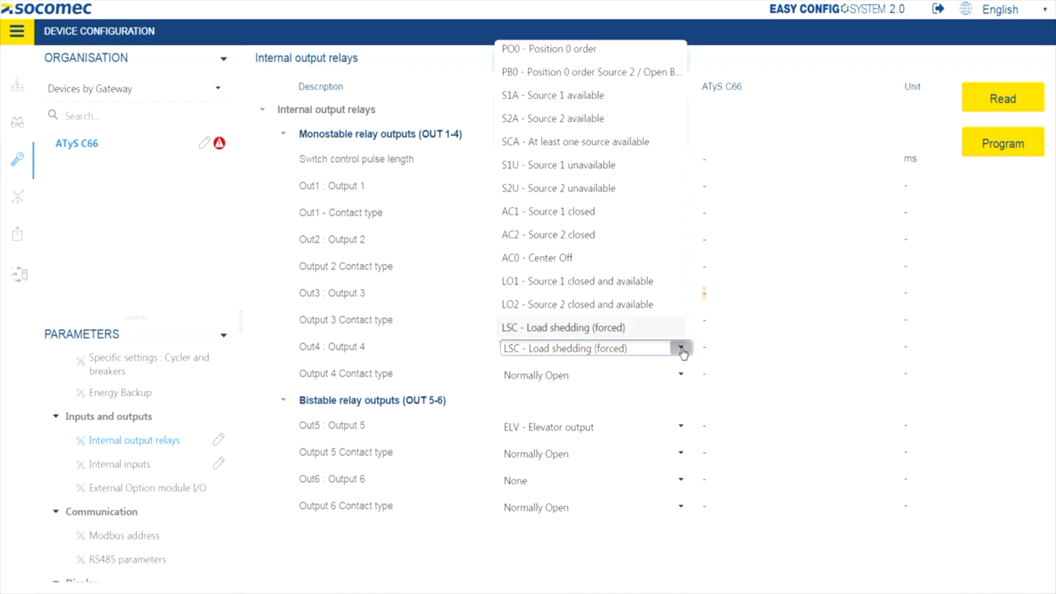
{"action": "left_click", "coordinate": [653, 79]}
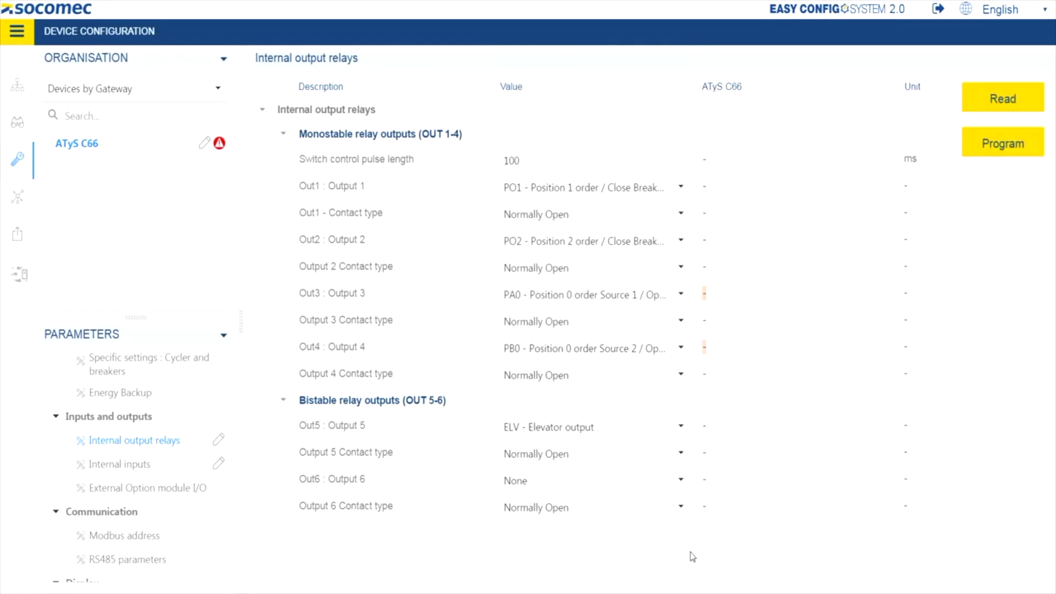
{"action": "left_click", "coordinate": [686, 430]}
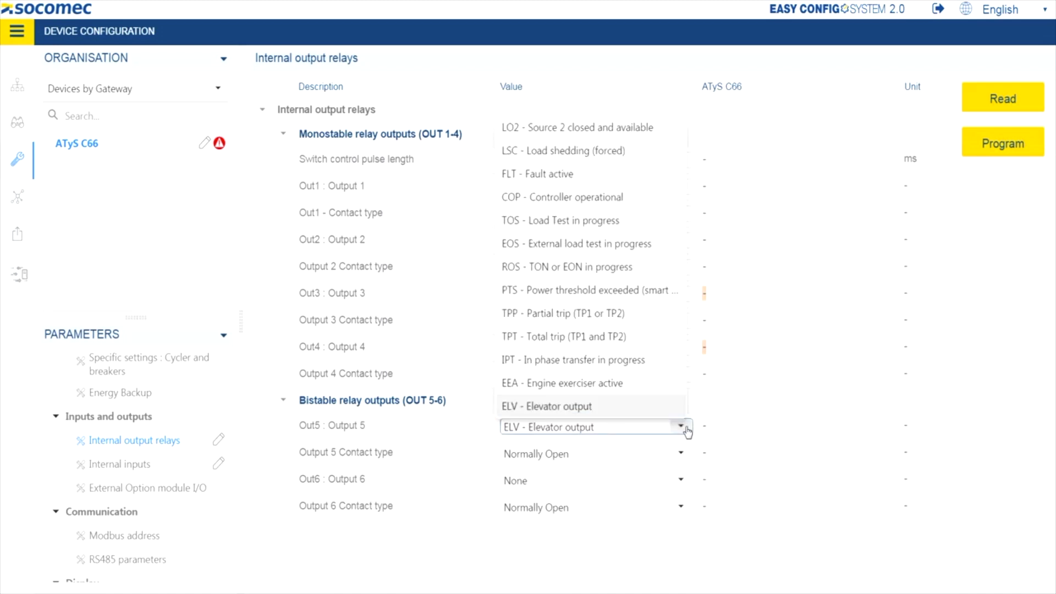
{"action": "left_click", "coordinate": [612, 152]}
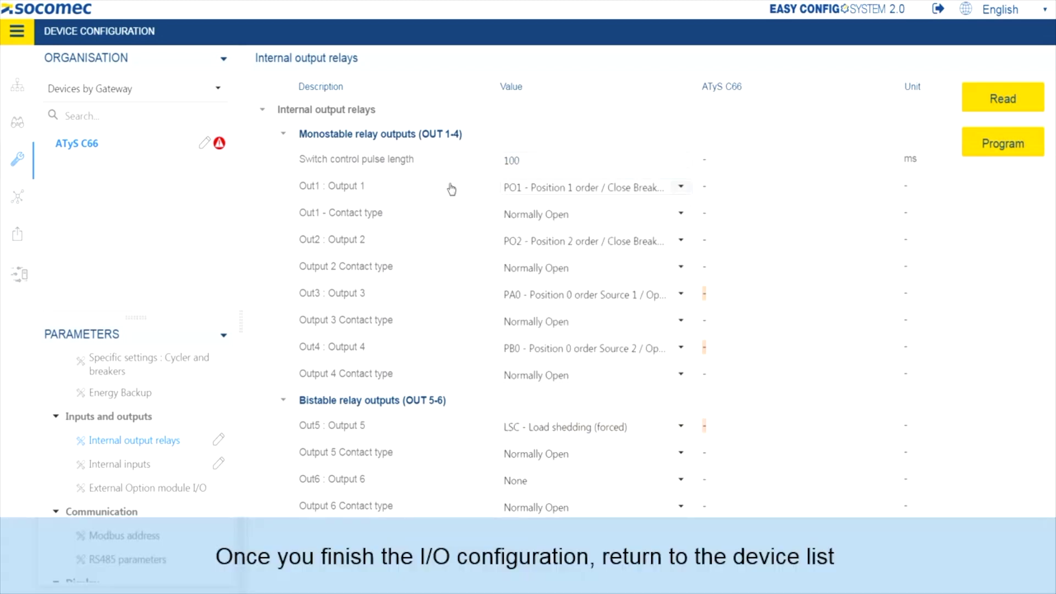
- Save the ATyS C66 device's configuration as a template named ATyS C66 Tuto
{"action": "left_click", "coordinate": [20, 89]}
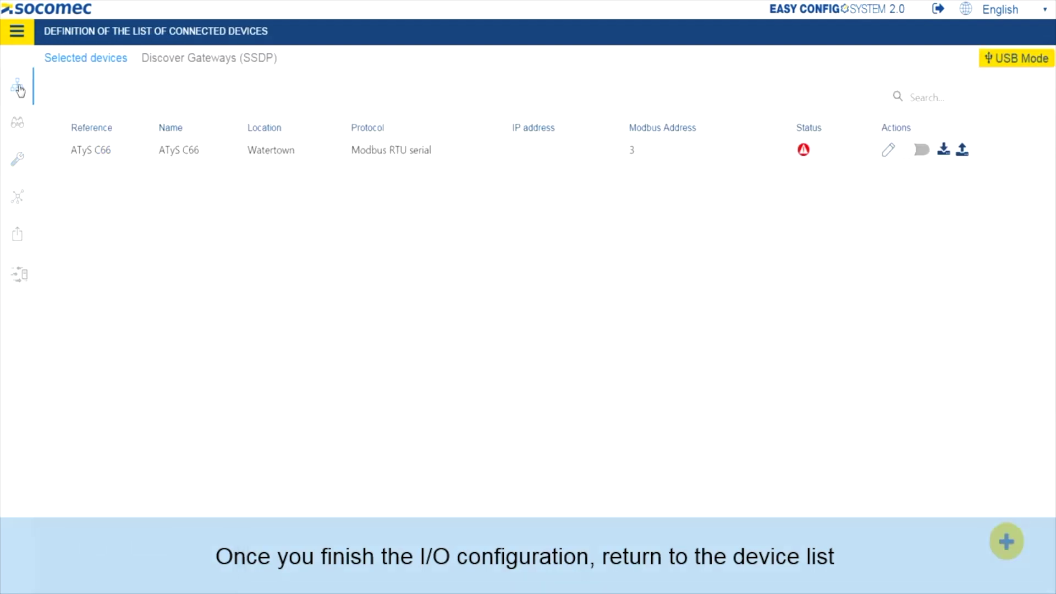
{"action": "left_click", "coordinate": [60, 149]}
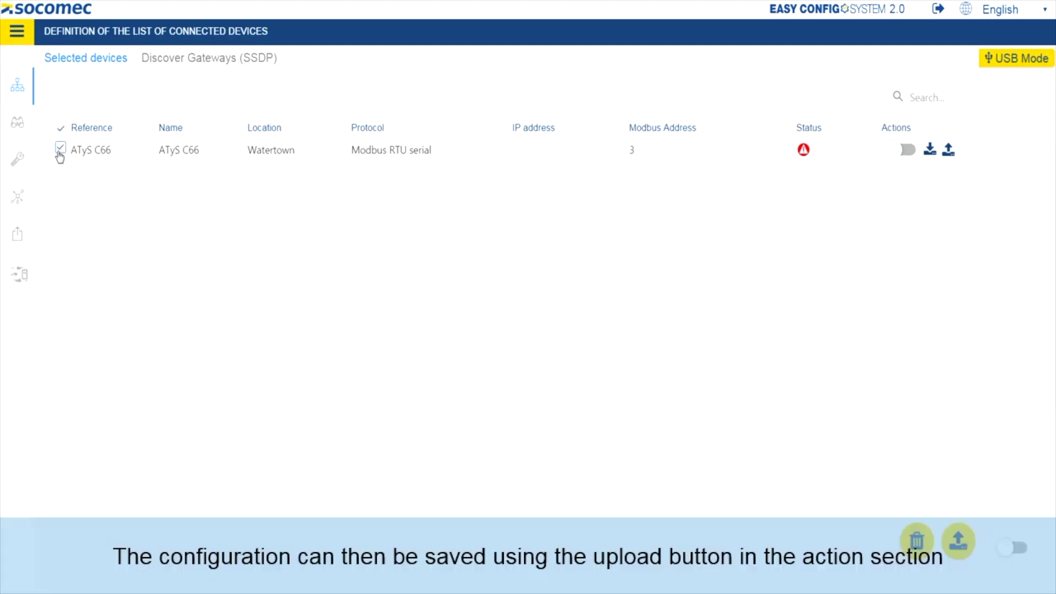
{"action": "left_click", "coordinate": [929, 151]}
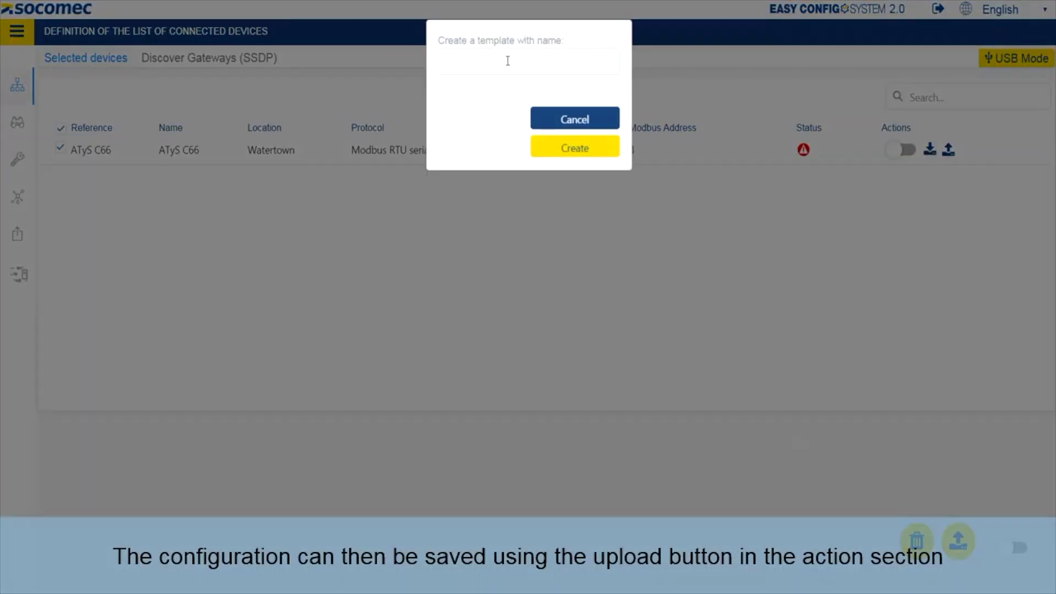
{"action": "left_click", "coordinate": [507, 60]}
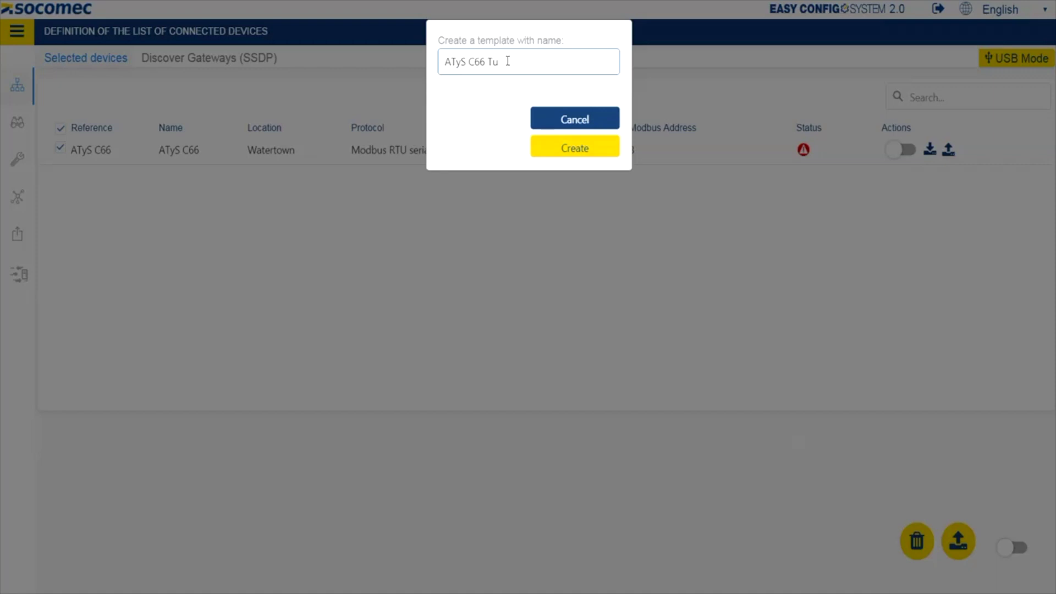
{"action": "left_click", "coordinate": [576, 148]}
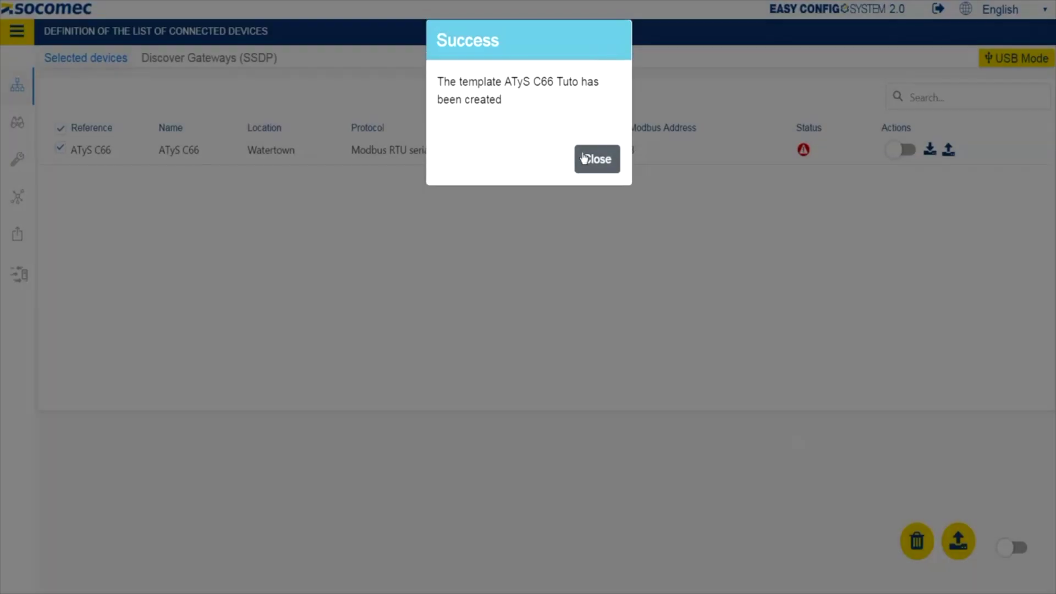
{"action": "left_click", "coordinate": [594, 160]}
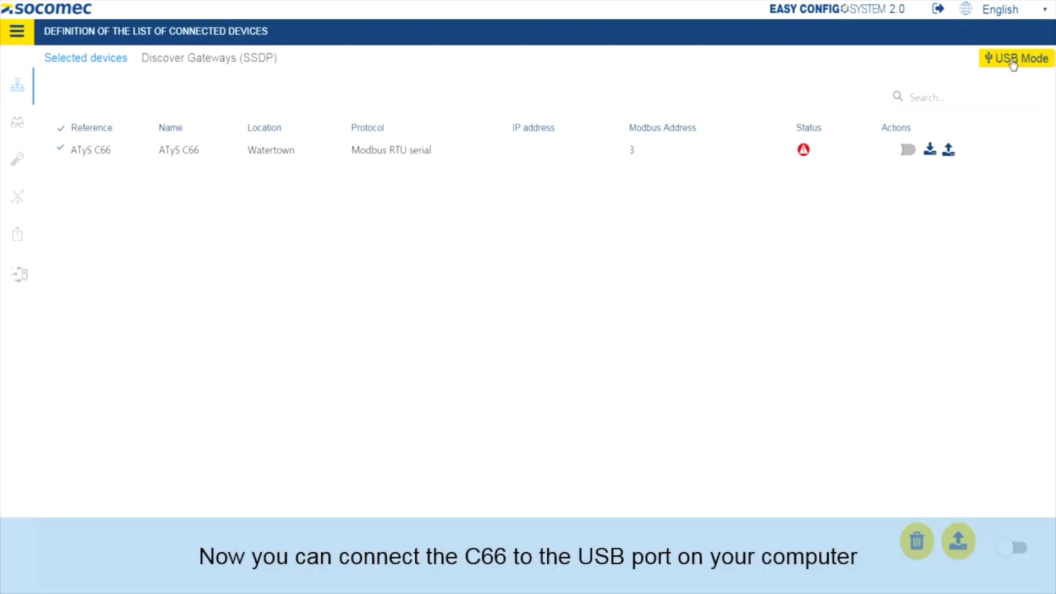
- Switch to USB mode and apply the ATyS C66 Tuto template to the connected ATyS C66
{"action": "left_click", "coordinate": [1012, 61]}
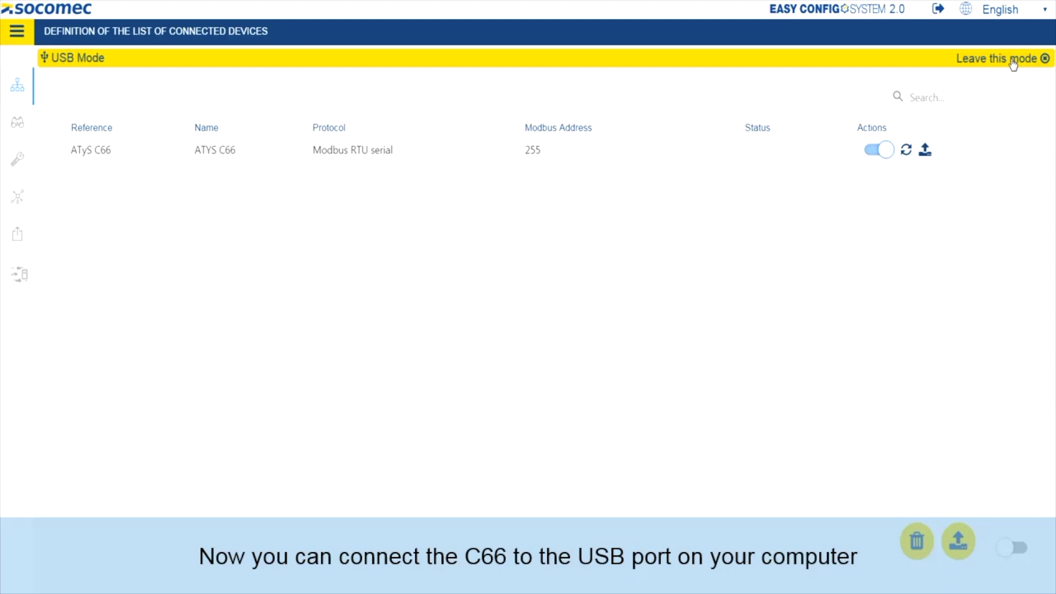
{"action": "left_click", "coordinate": [60, 149]}
{"action": "left_click", "coordinate": [925, 151]}
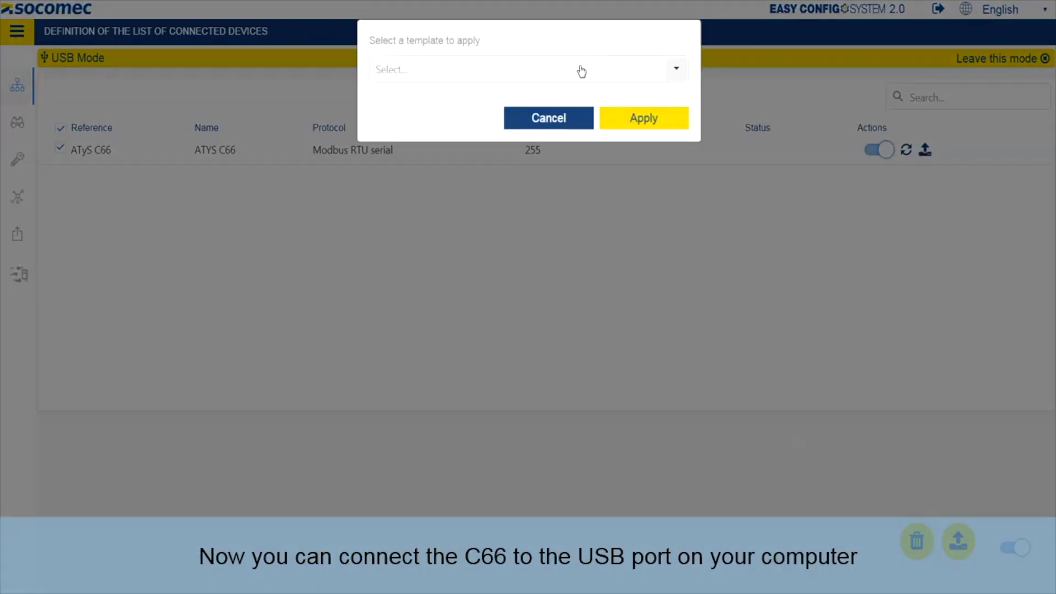
{"action": "left_click", "coordinate": [674, 69]}
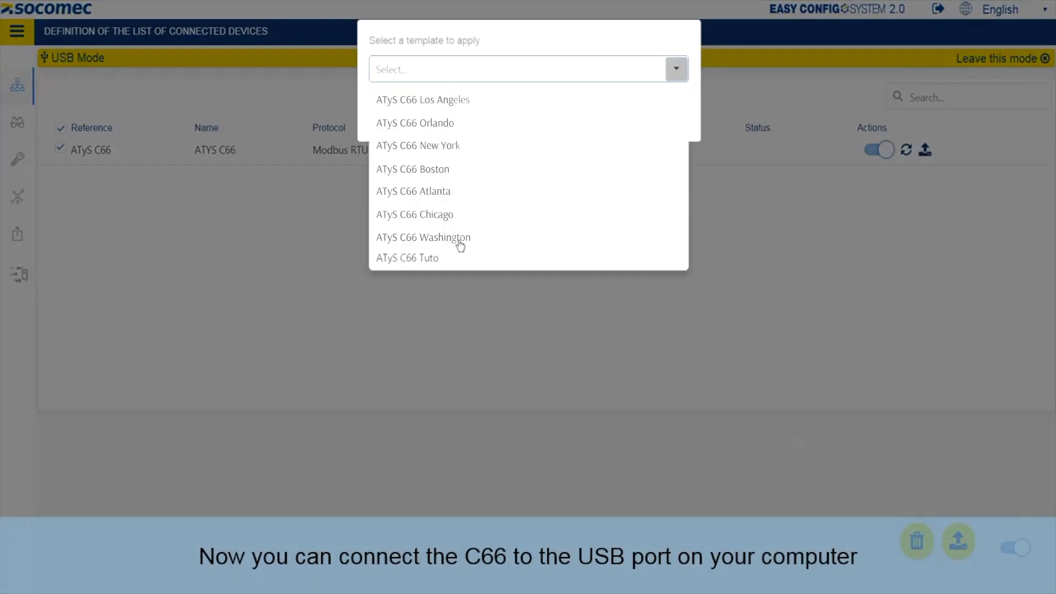
{"action": "left_click", "coordinate": [447, 259]}
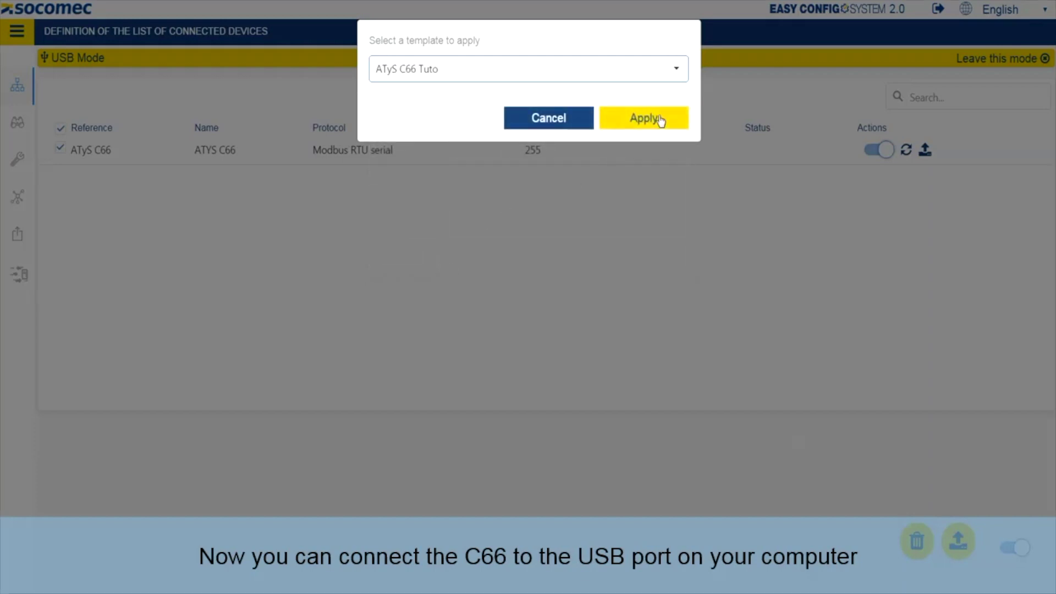
{"action": "left_click", "coordinate": [644, 117]}
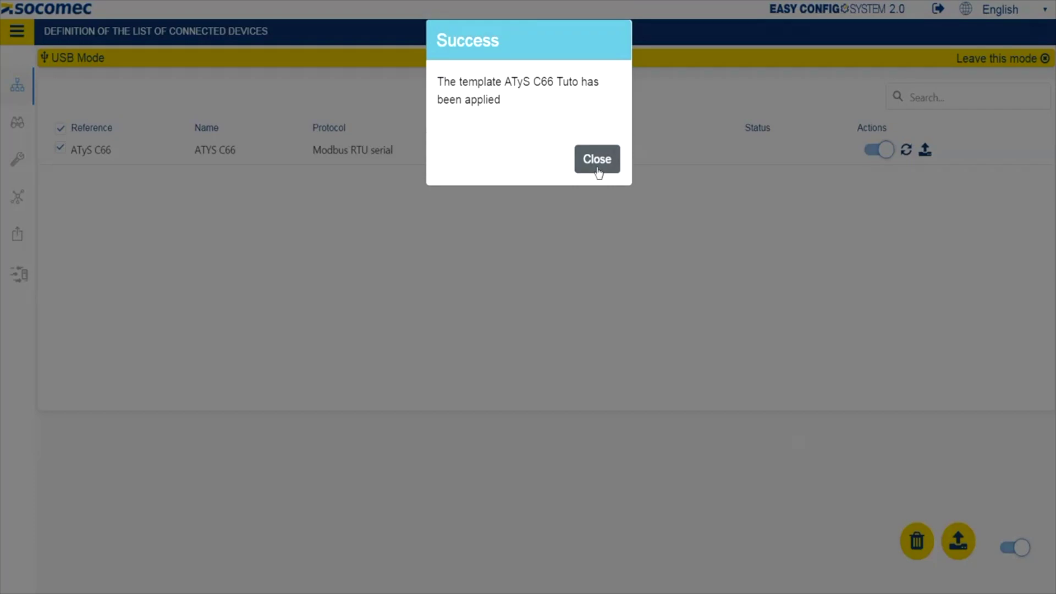
{"action": "left_click", "coordinate": [596, 159]}
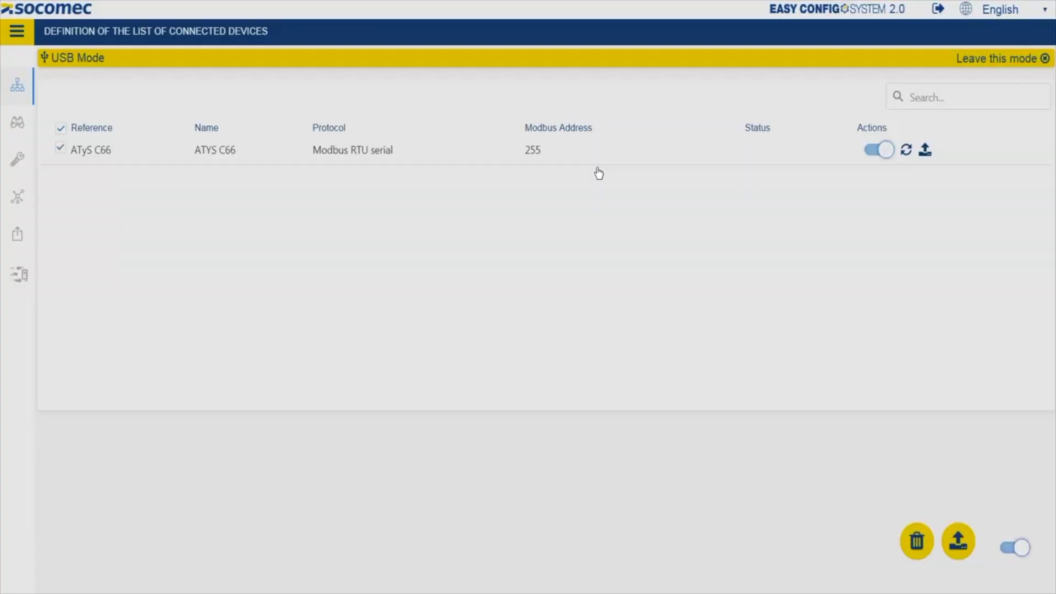
- Program the connected ATyS C66 with the new configuration until the report reaches 100%
{"action": "left_click", "coordinate": [18, 234]}
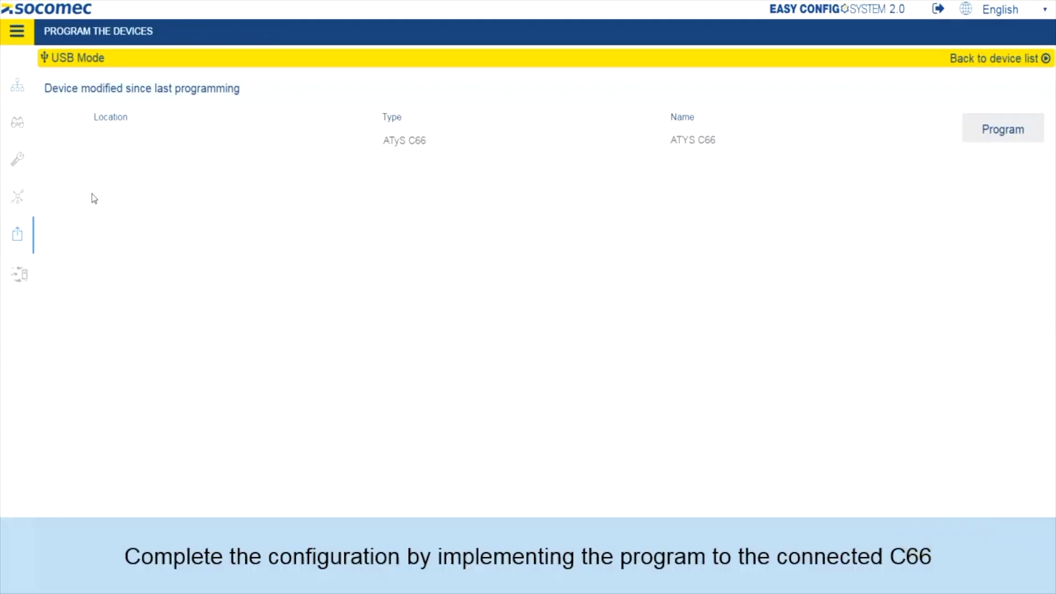
{"action": "left_click", "coordinate": [66, 140]}
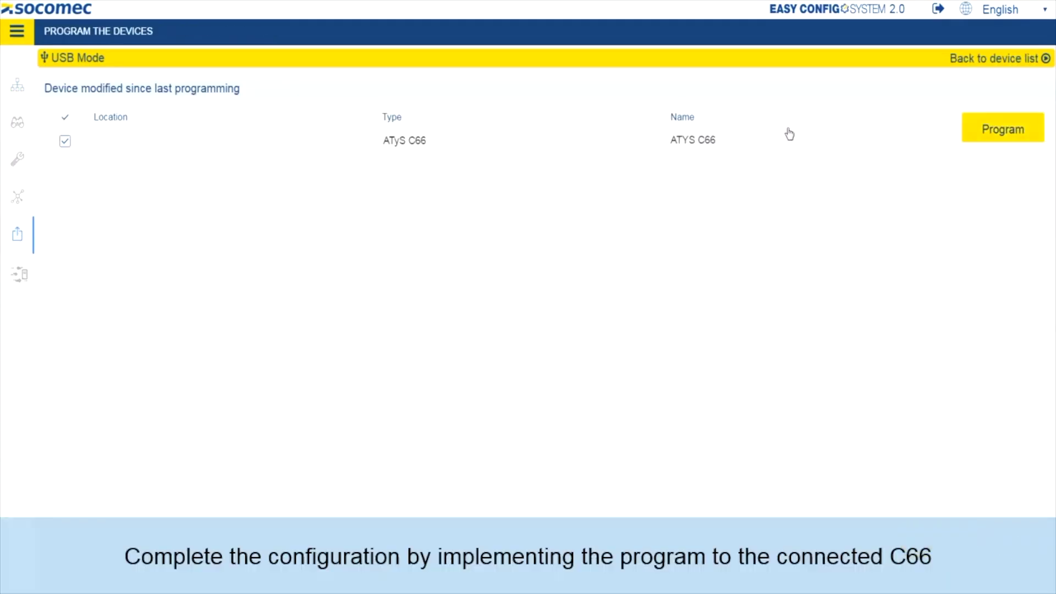
{"action": "left_click", "coordinate": [1001, 132]}
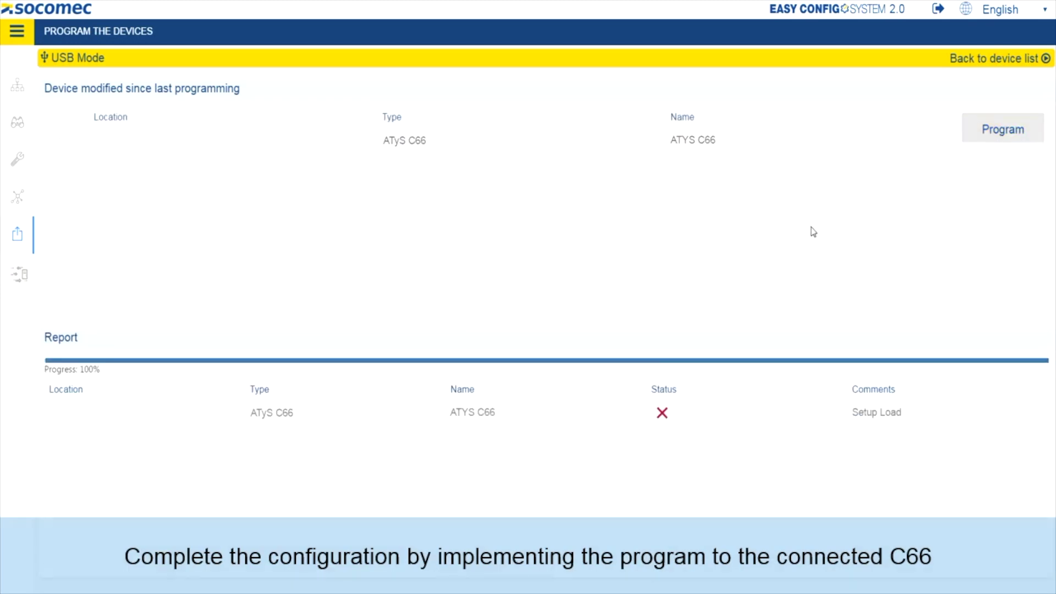
- Show the ATYS C66 - 63CFB9 live source-loads diagram in Table Visualisation
{"action": "left_click", "coordinate": [18, 122]}
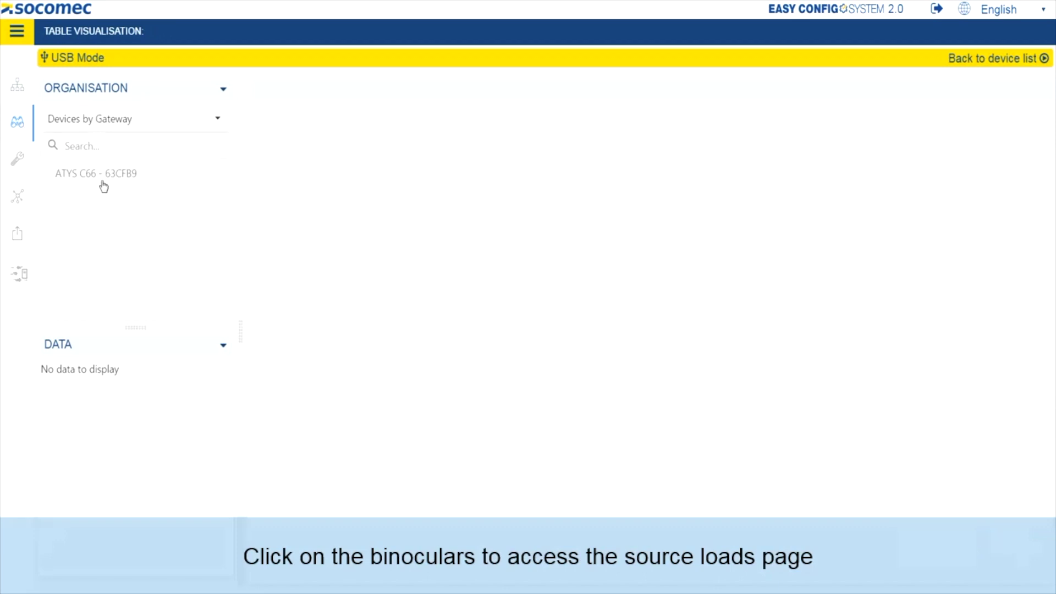
{"action": "left_click", "coordinate": [96, 174]}
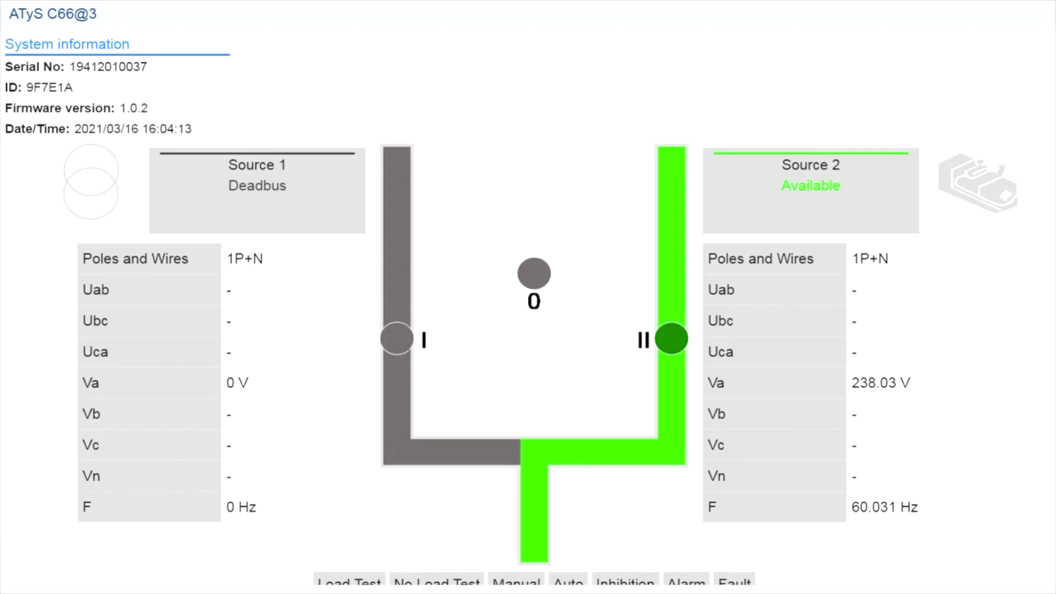